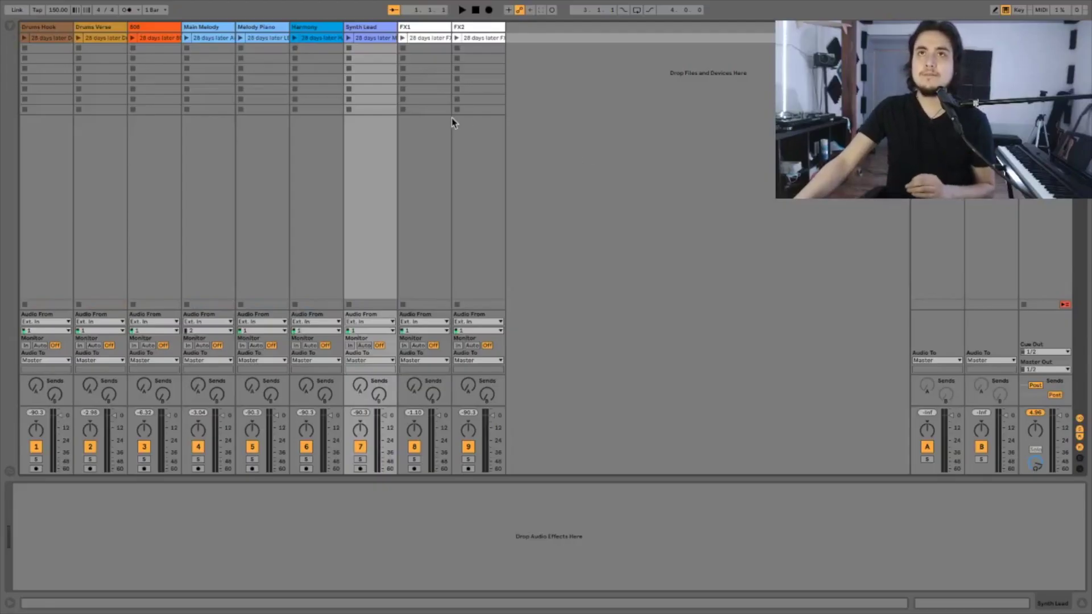
Select the Drums Hook and FX2 clips, then show the Arrangement View timeline
{"action": "left_click", "coordinate": [53, 40]}
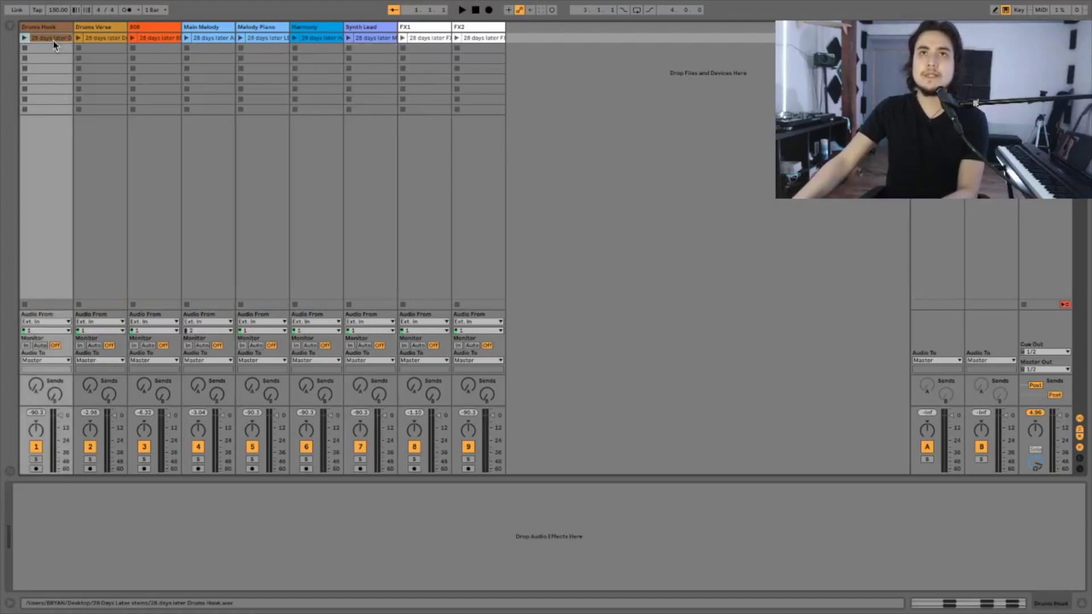
{"action": "left_click", "coordinate": [482, 41]}
{"action": "left_click", "coordinate": [565, 95]}
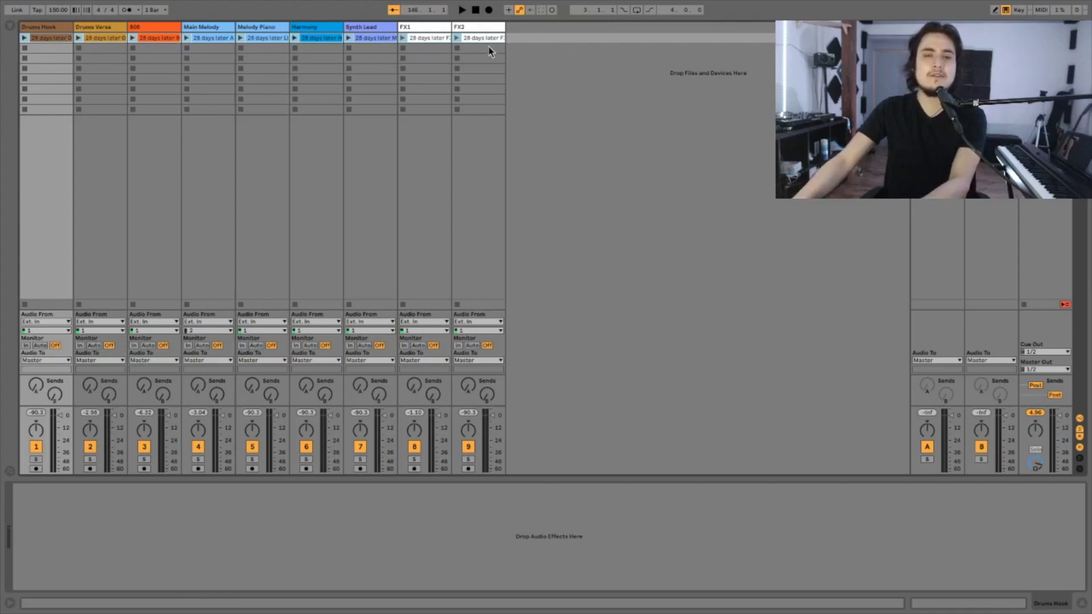
{"action": "key", "text": "Tab"}
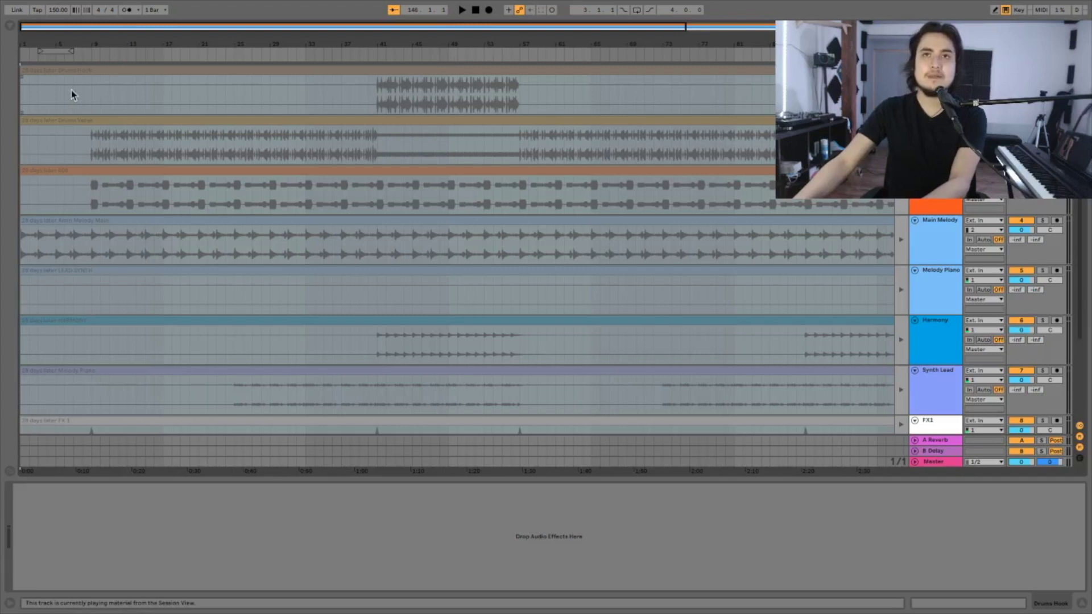
Loop the 4-bar range from bar 9 to bar 13, then return to Session View
{"action": "left_click_drag", "start_coordinate": [55, 50], "coordinate": [120, 52]}
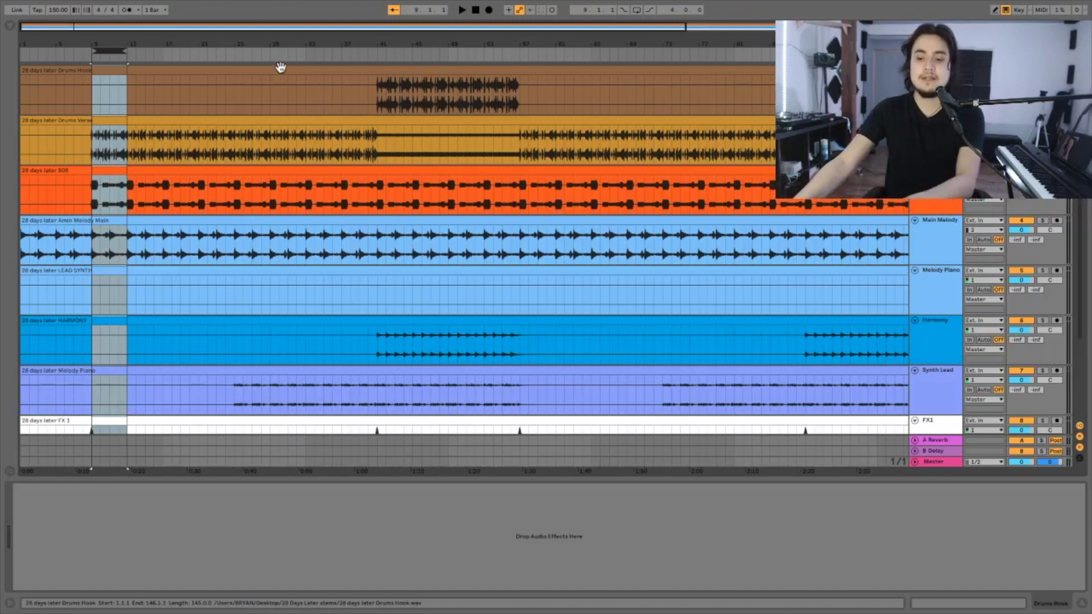
{"action": "left_click", "coordinate": [109, 51]}
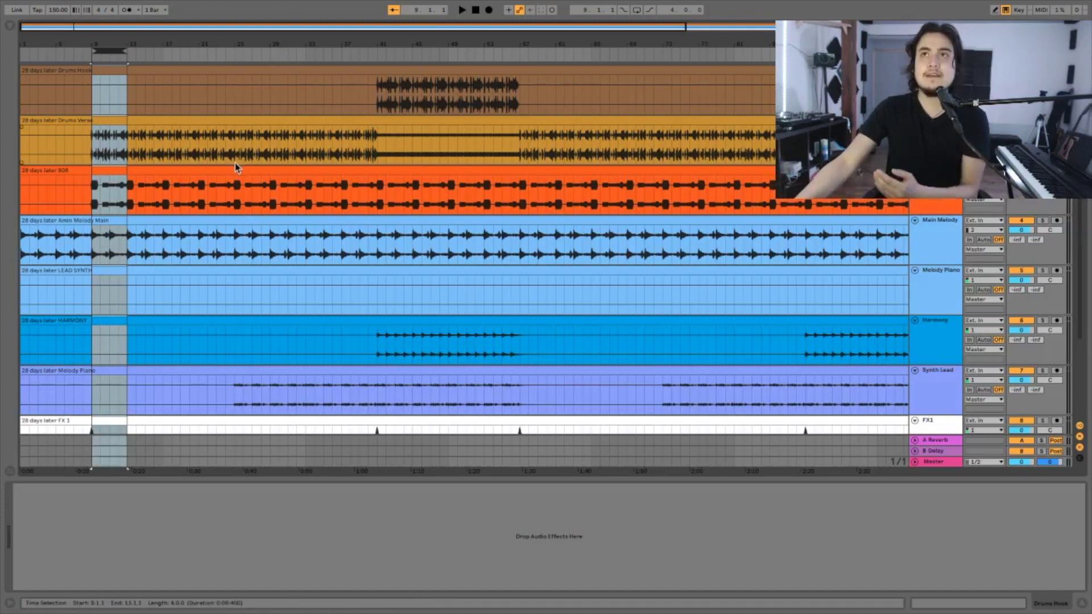
{"action": "left_click", "coordinate": [635, 11]}
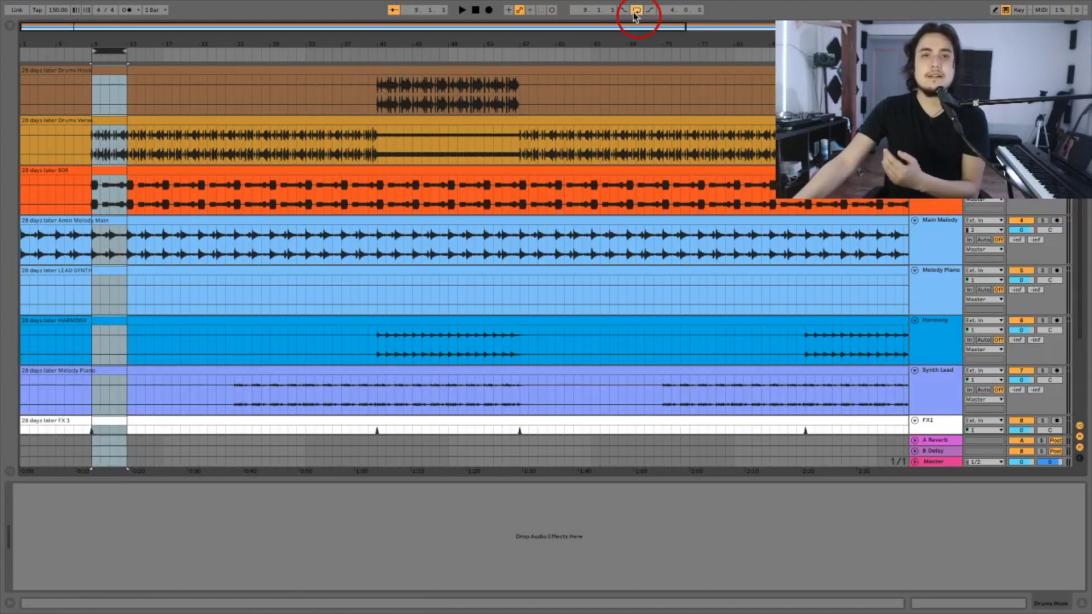
{"action": "mouse_move", "coordinate": [635, 4]}
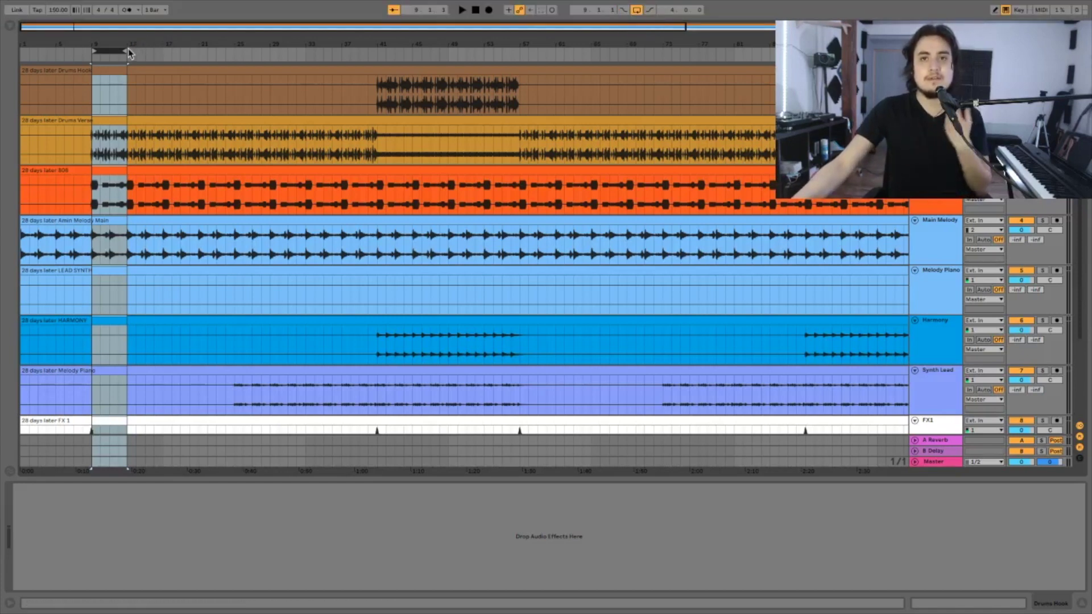
{"action": "key", "text": "Tab"}
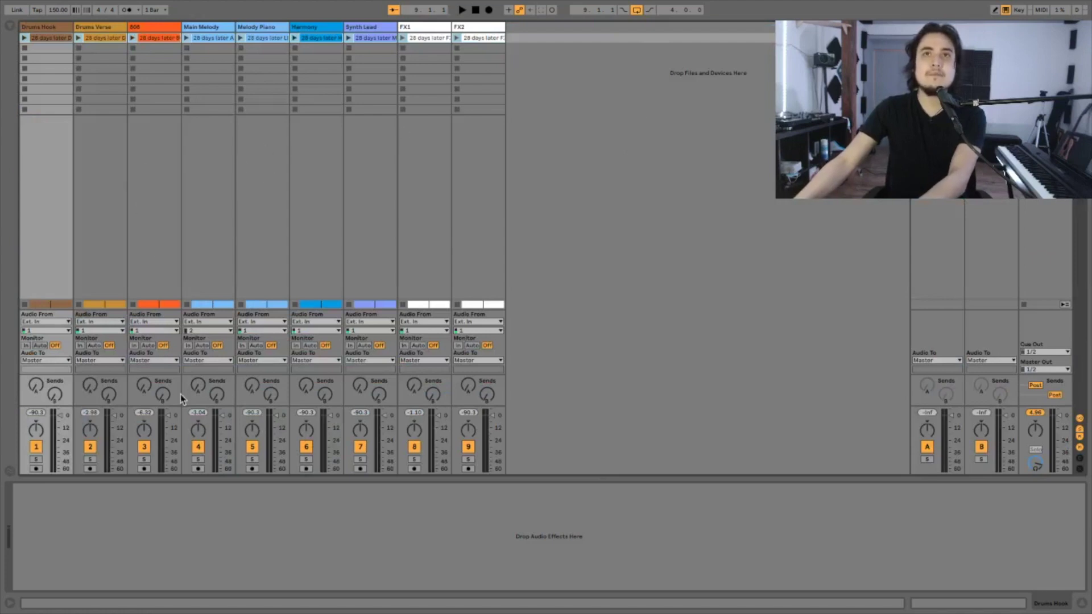
Deactivate Main Melody, Melody Piano, Harmony, Synth Lead, FX1 and FX2 (tracks 4–9)
{"action": "left_click", "coordinate": [199, 447]}
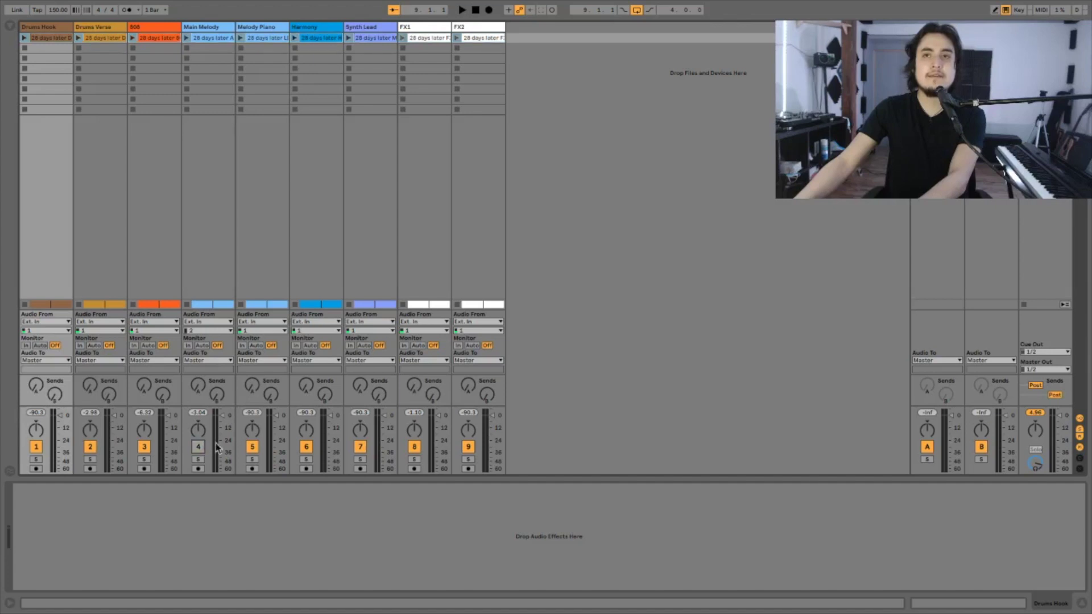
{"action": "left_click", "coordinate": [253, 448]}
{"action": "left_click", "coordinate": [308, 448]}
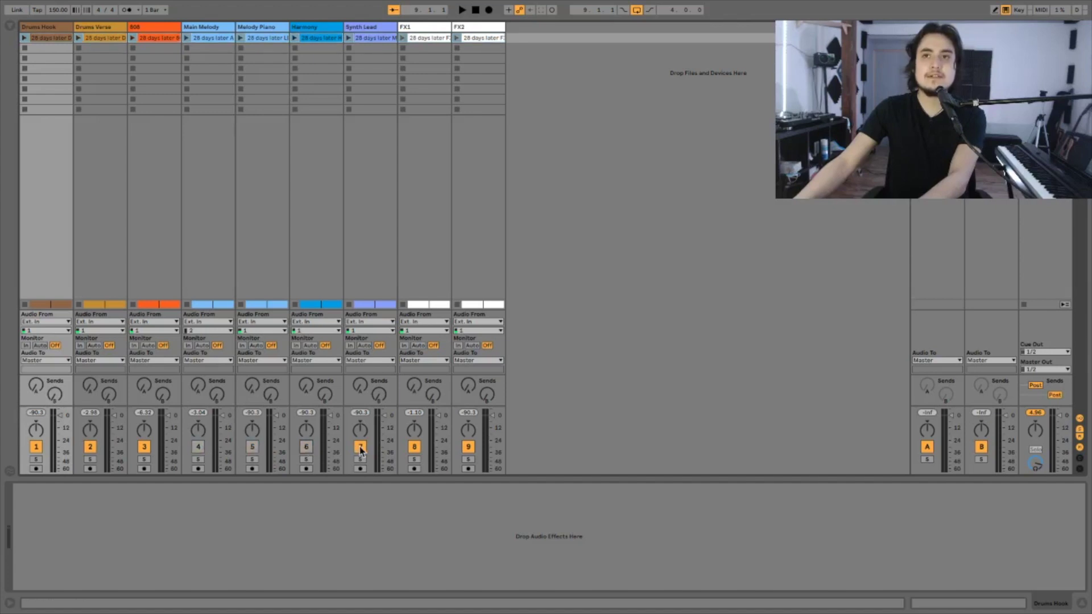
{"action": "left_click", "coordinate": [361, 448]}
{"action": "left_click", "coordinate": [414, 447]}
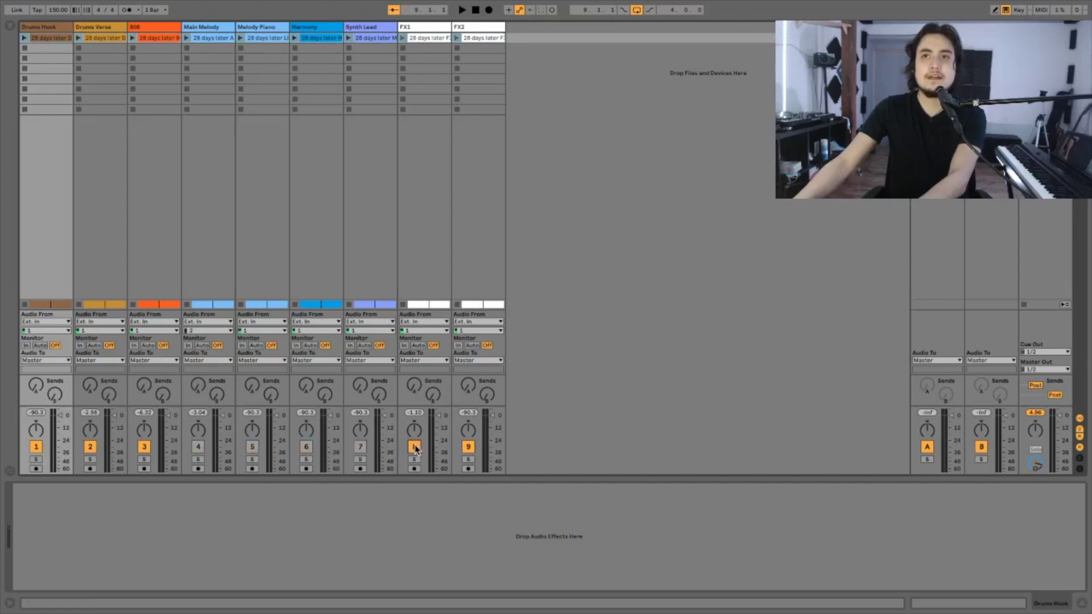
{"action": "left_click", "coordinate": [468, 447]}
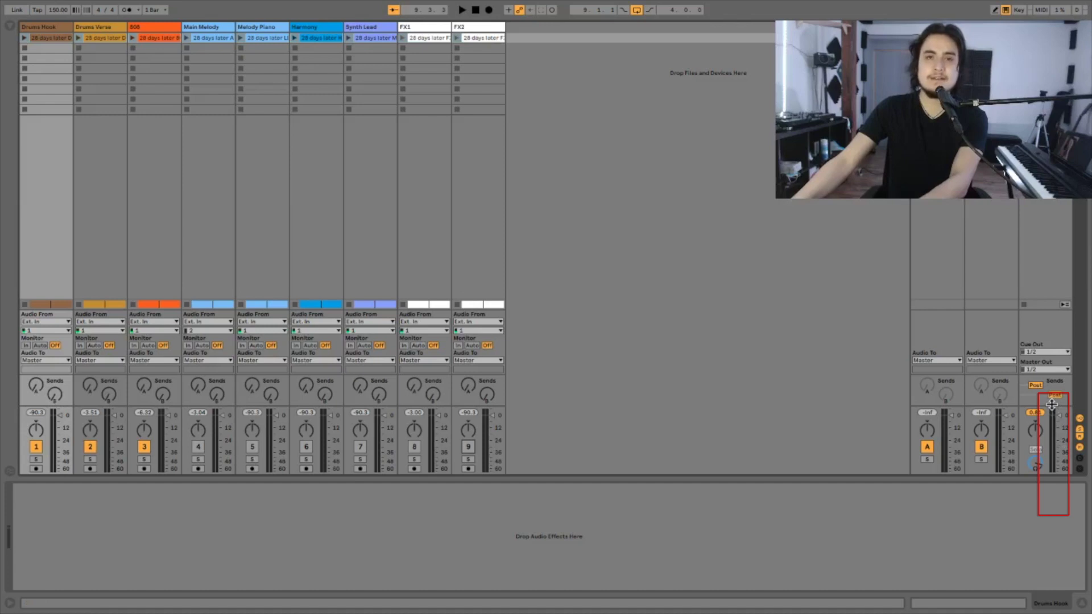
Make the mixer taller, switch off the 808 track, and play the looped bars
{"action": "left_click_drag", "start_coordinate": [1051, 405], "coordinate": [1052, 273]}
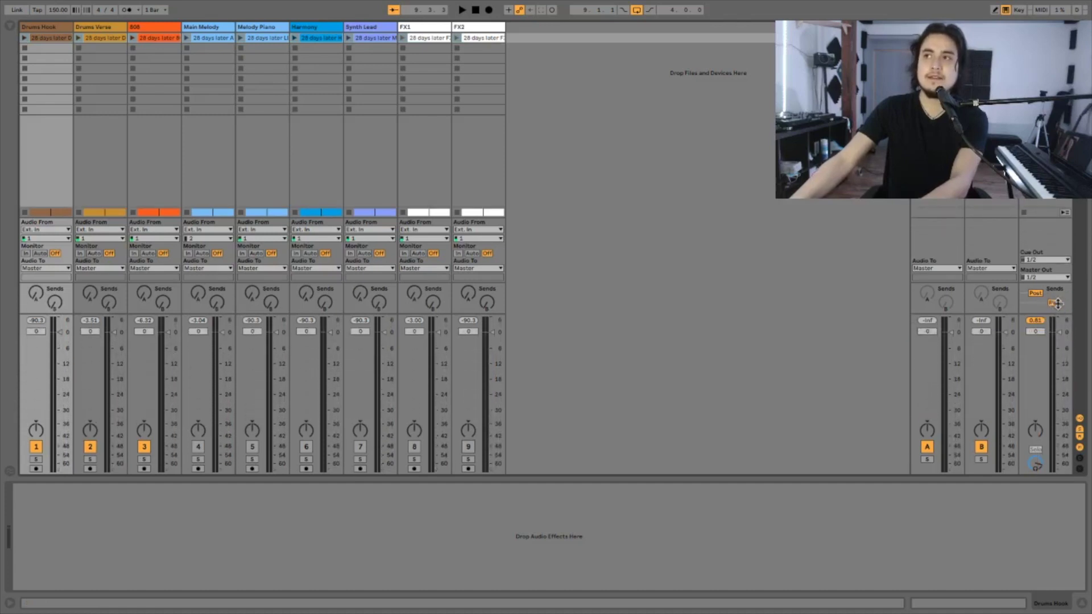
{"action": "left_click", "coordinate": [144, 447]}
{"action": "key", "text": "space"}
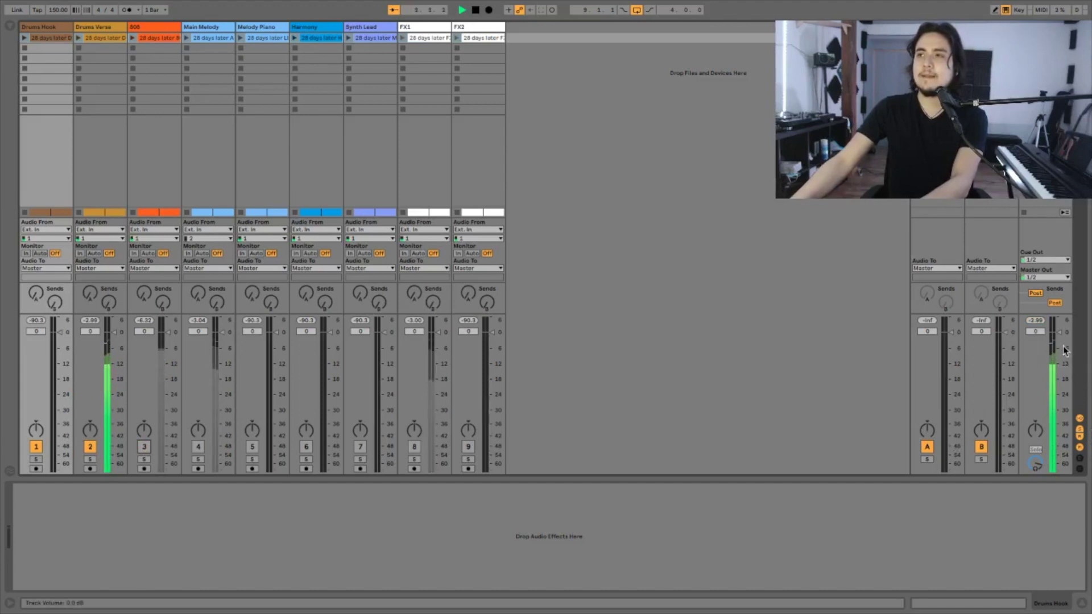
{"action": "key", "text": "space"}
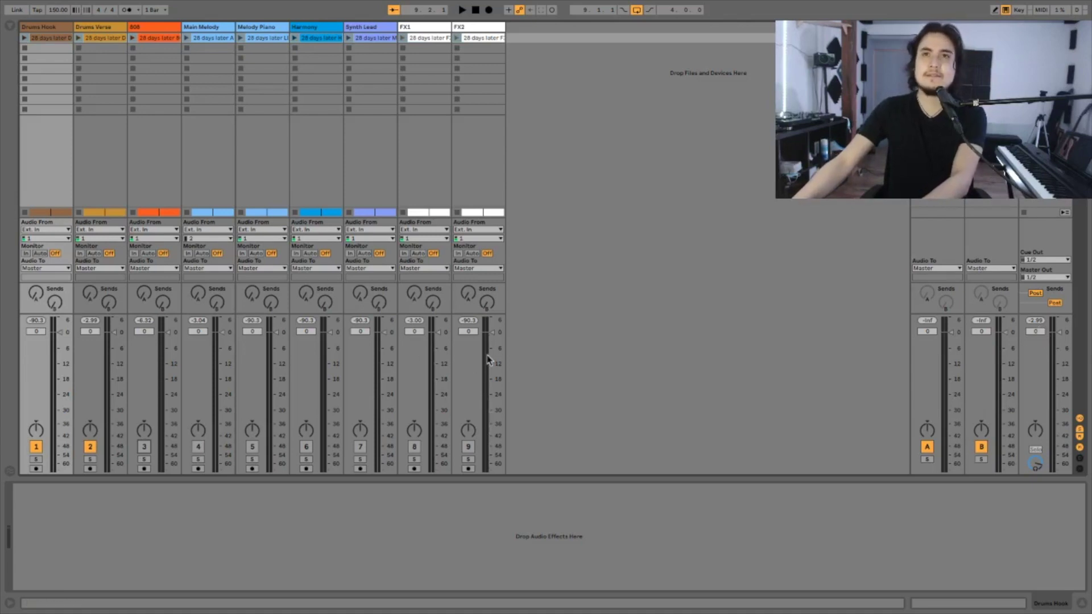
Set Drums Verse volume to -3.2 dB, reset the master peak, and replay to check levels
{"action": "left_click_drag", "start_coordinate": [114, 334], "coordinate": [117, 339]}
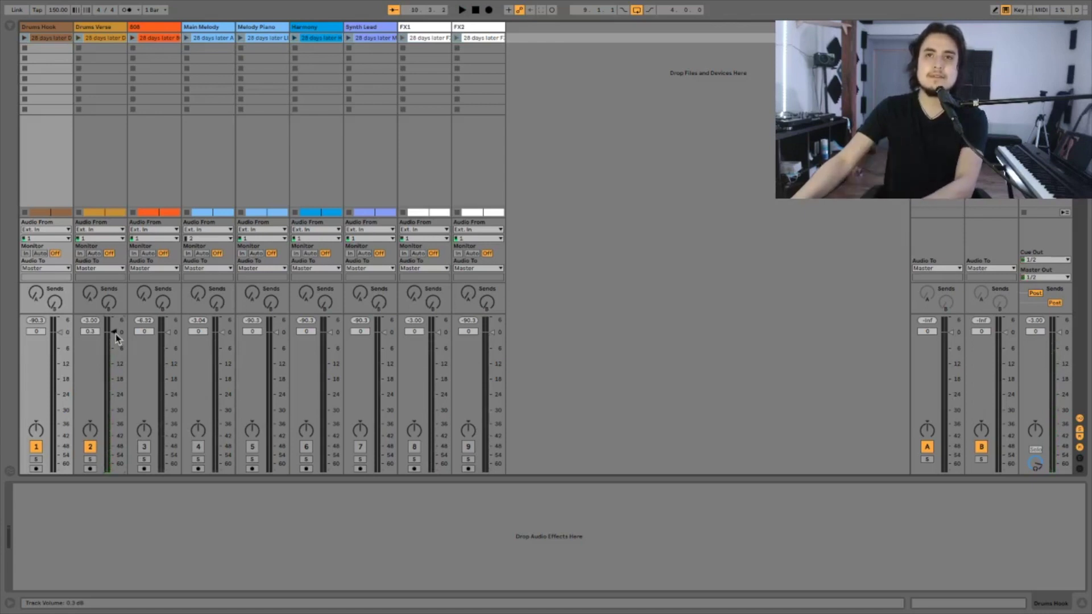
{"action": "key", "text": "space"}
{"action": "left_click_drag", "start_coordinate": [115, 338], "coordinate": [113, 341]}
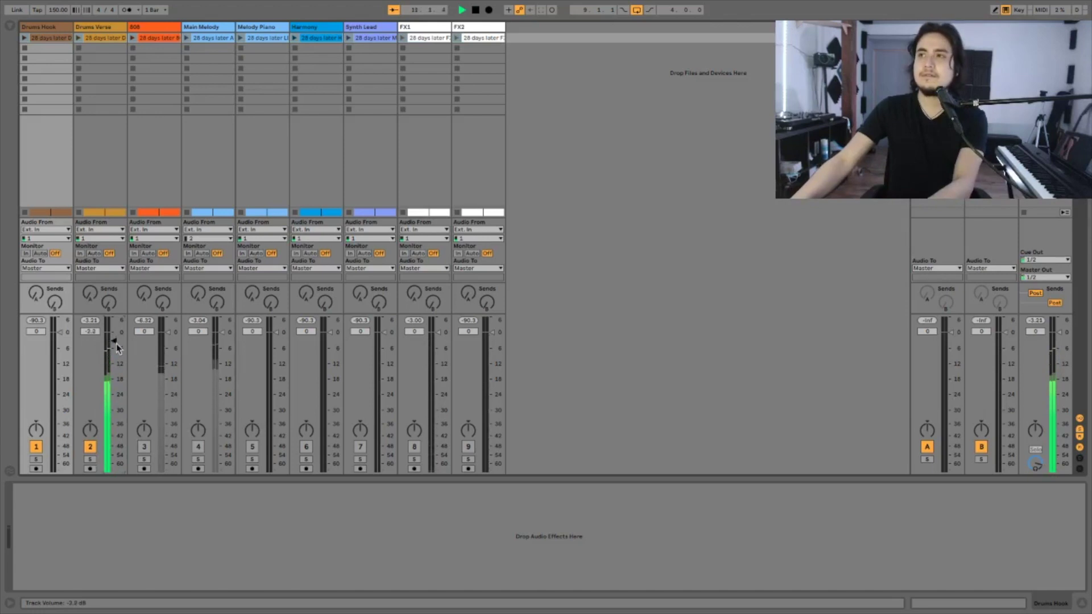
{"action": "key", "text": "space"}
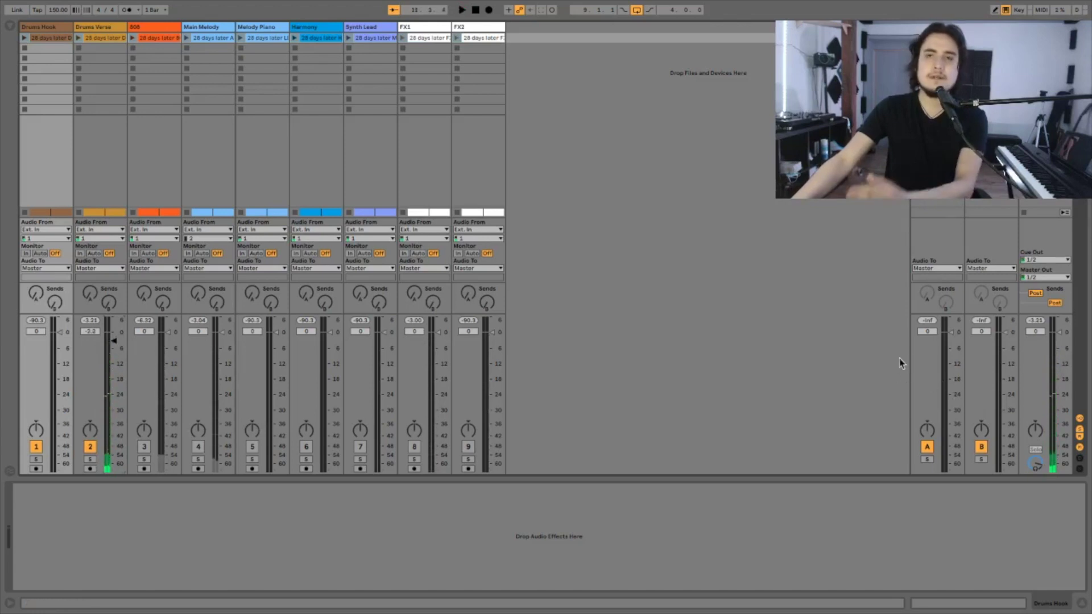
{"action": "left_click", "coordinate": [1035, 321]}
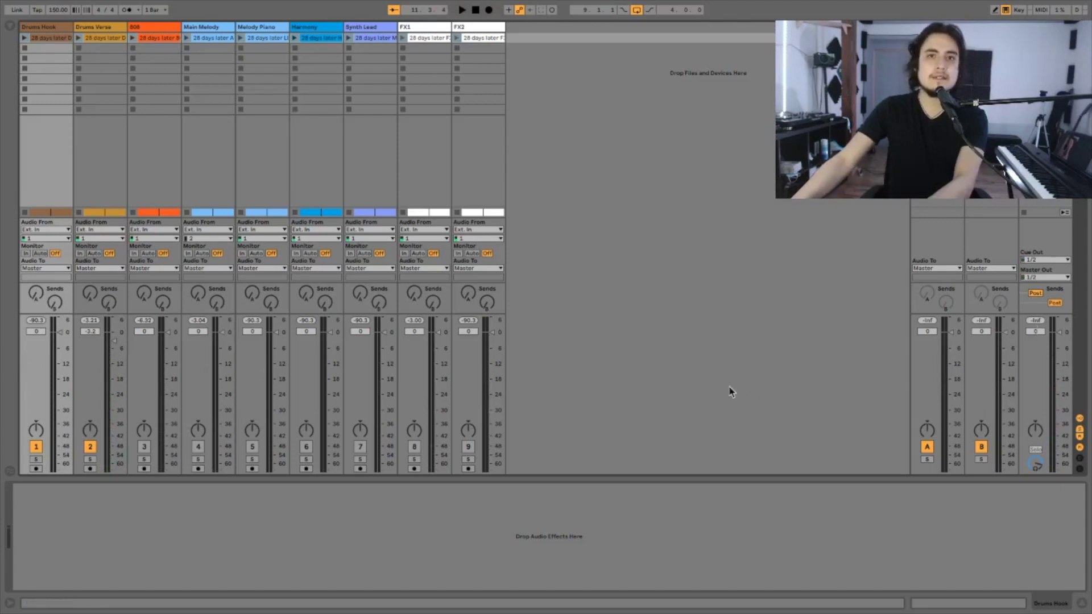
{"action": "key", "text": "space"}
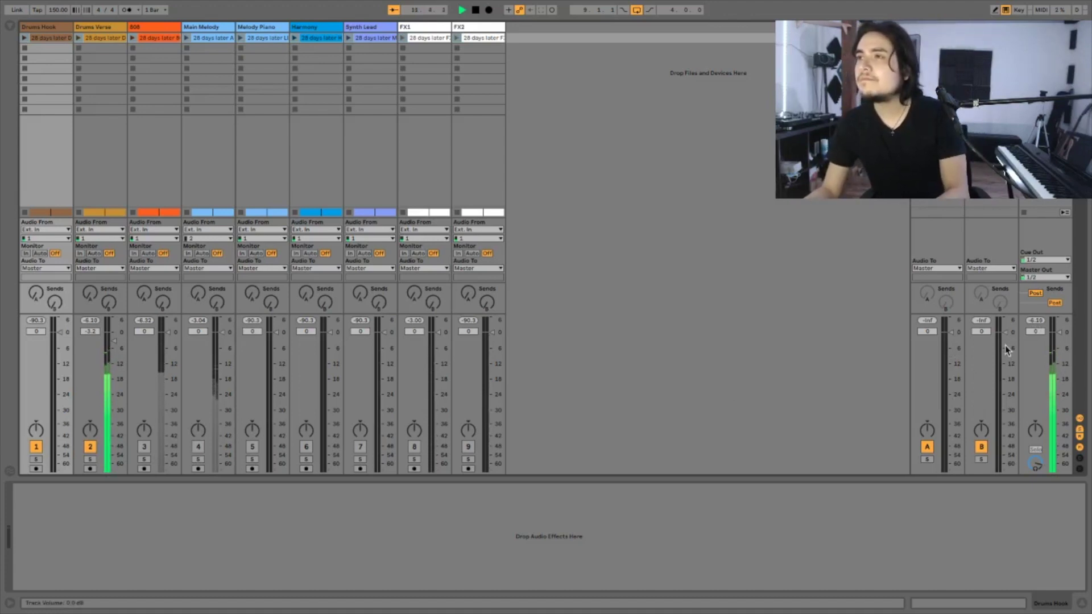
{"action": "key", "text": "space"}
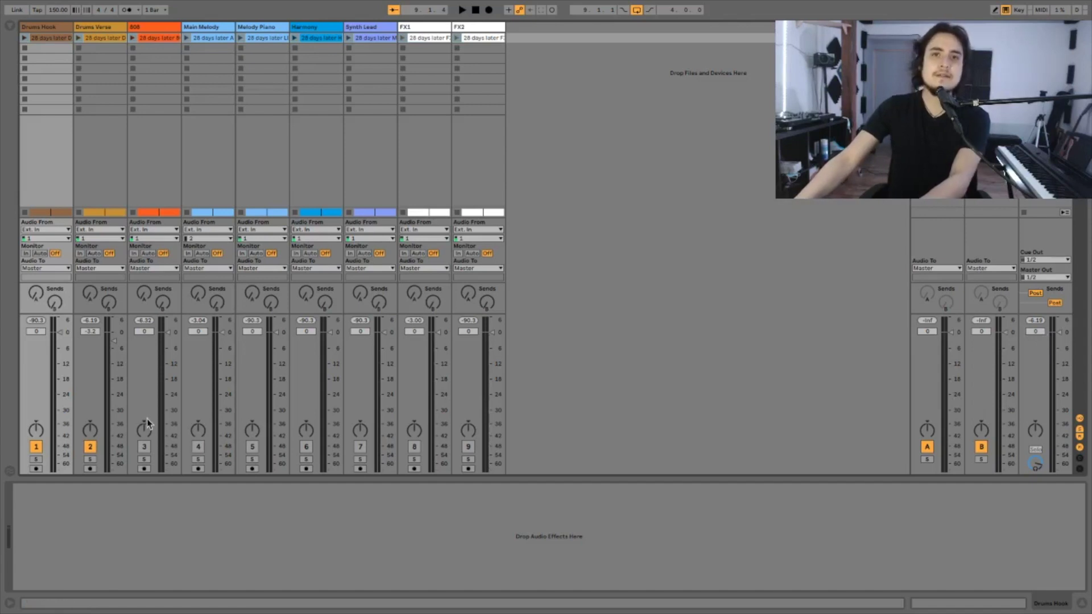
Reactivate the 808 track and play the loop, resetting the master peak to check its level
{"action": "left_click", "coordinate": [142, 447]}
{"action": "key", "text": "space"}
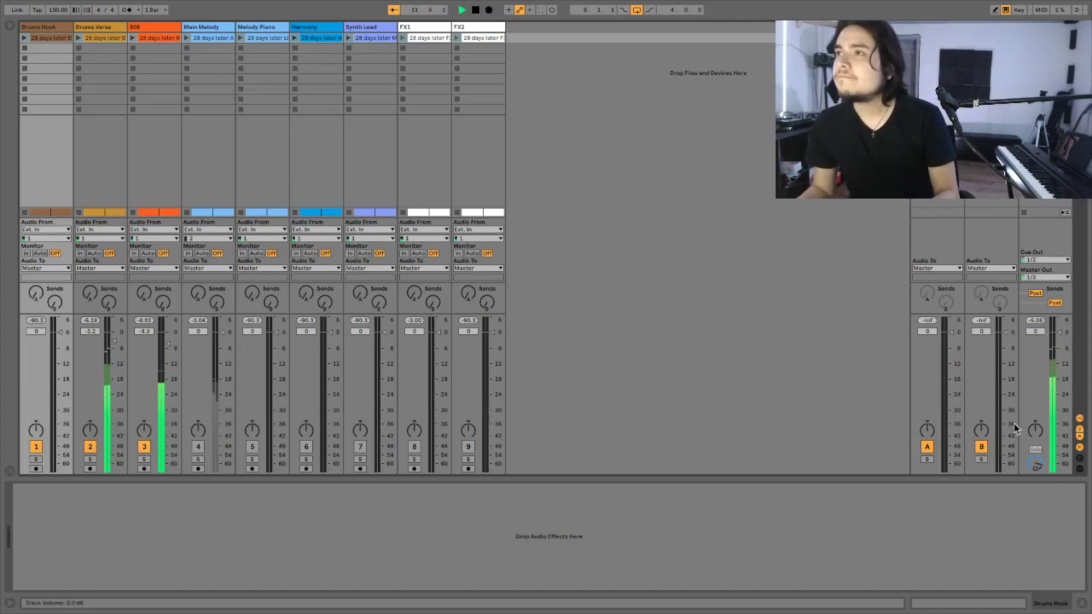
{"action": "left_click", "coordinate": [1041, 320]}
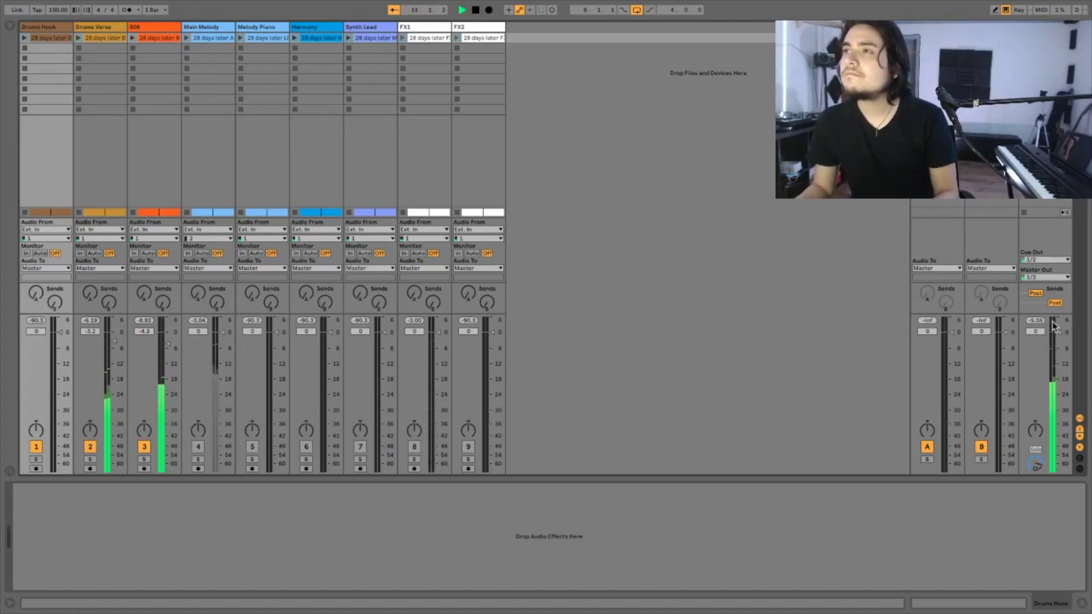
{"action": "key", "text": "space"}
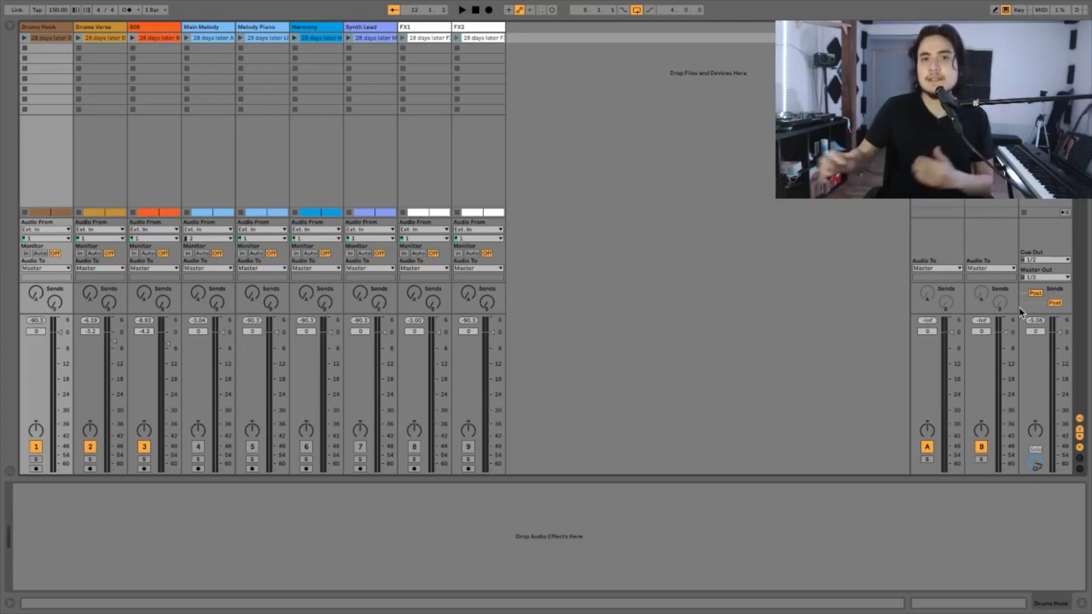
Reactivate Main Melody and play the loop to check it at -6.0 dB
{"action": "left_click", "coordinate": [198, 447]}
{"action": "key", "text": "space"}
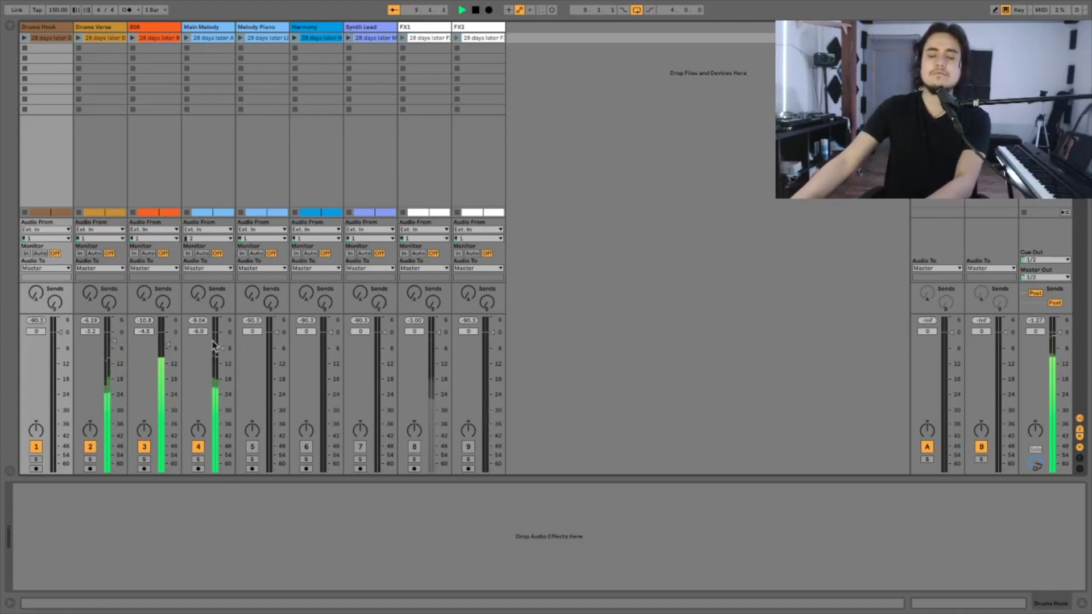
{"action": "key", "text": "space"}
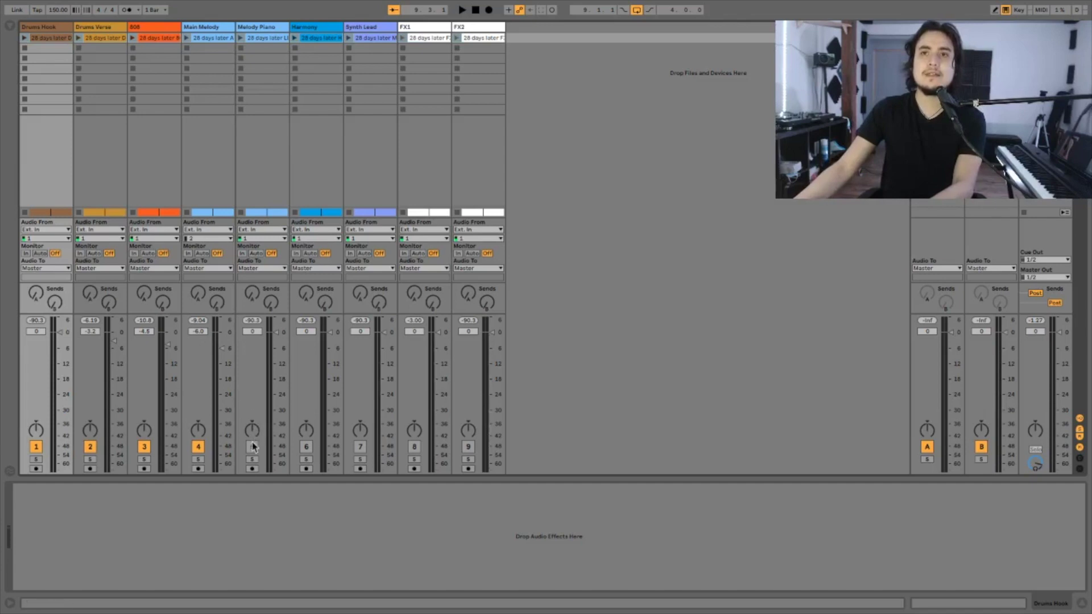
Move the loop to start at bar 24, play it, and set Synth Lead volume to -4.0 dB
{"action": "key", "text": "Tab"}
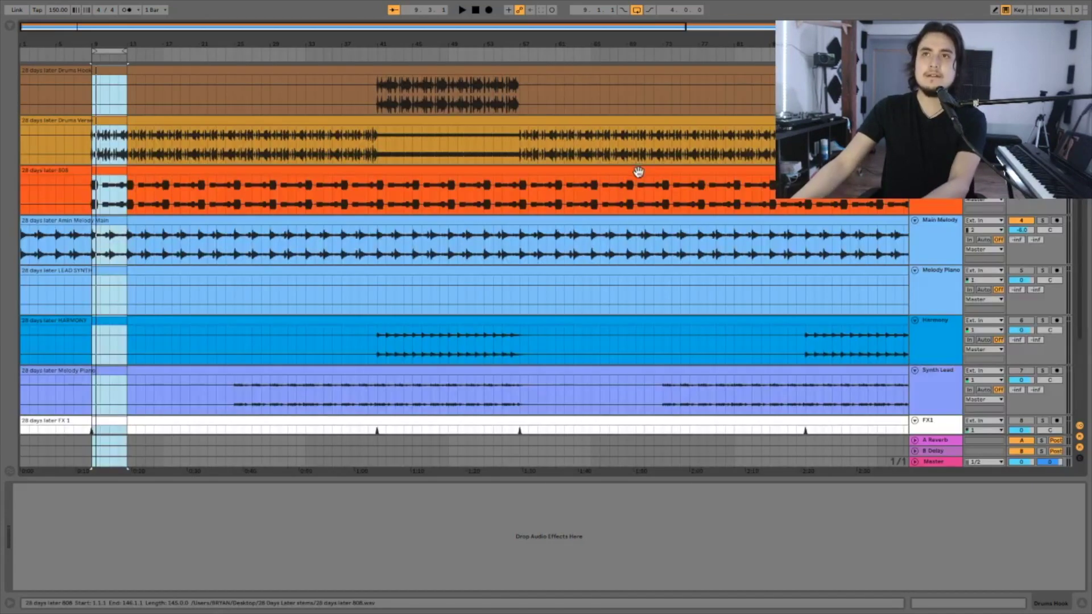
{"action": "left_click_drag", "start_coordinate": [110, 51], "coordinate": [259, 57]}
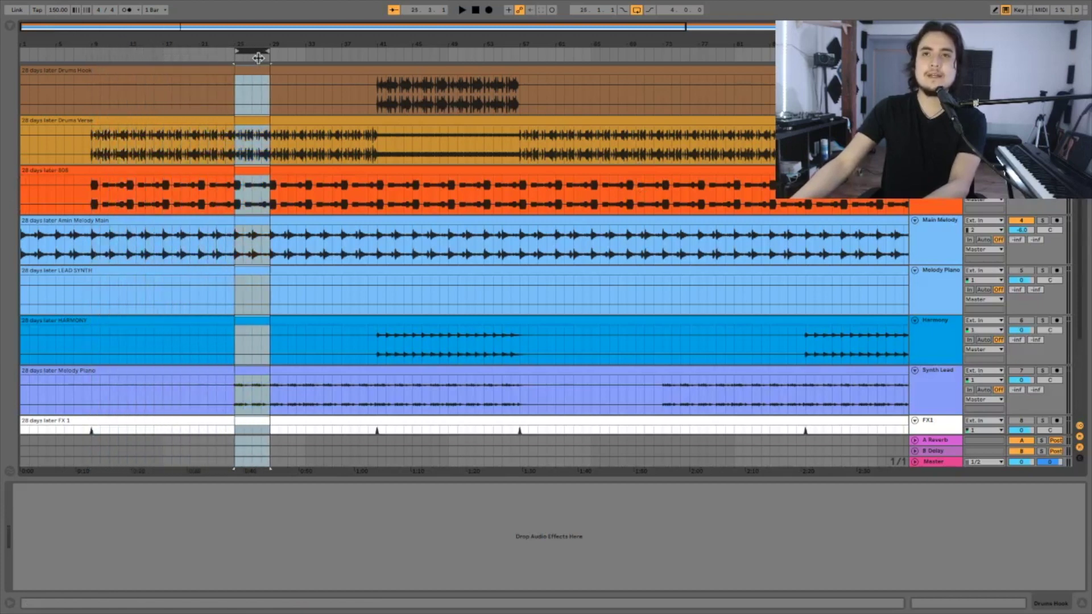
{"action": "key", "text": "Tab"}
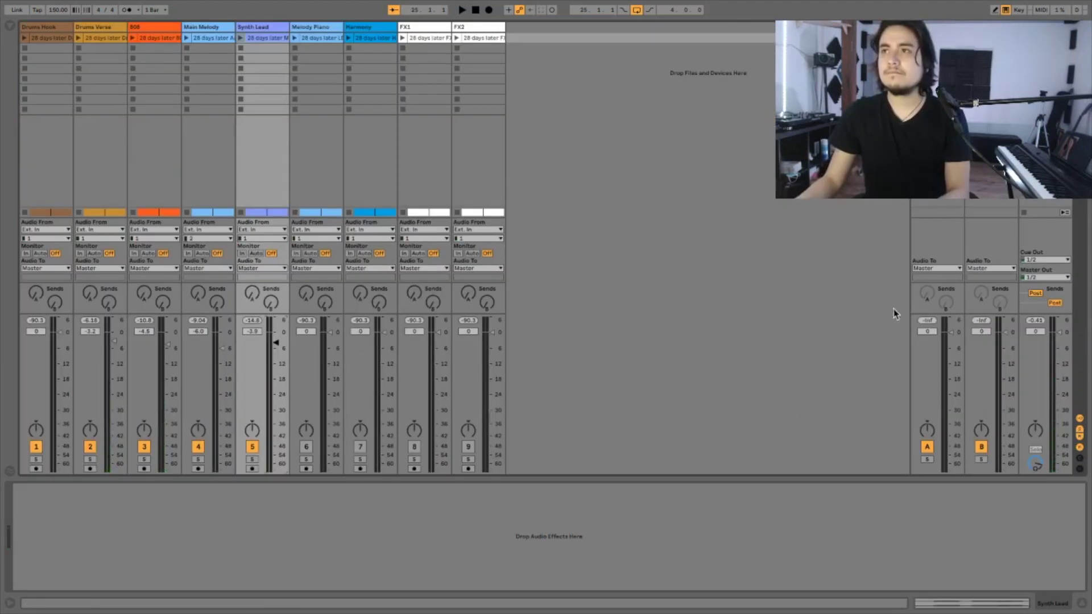
{"action": "key", "text": "space"}
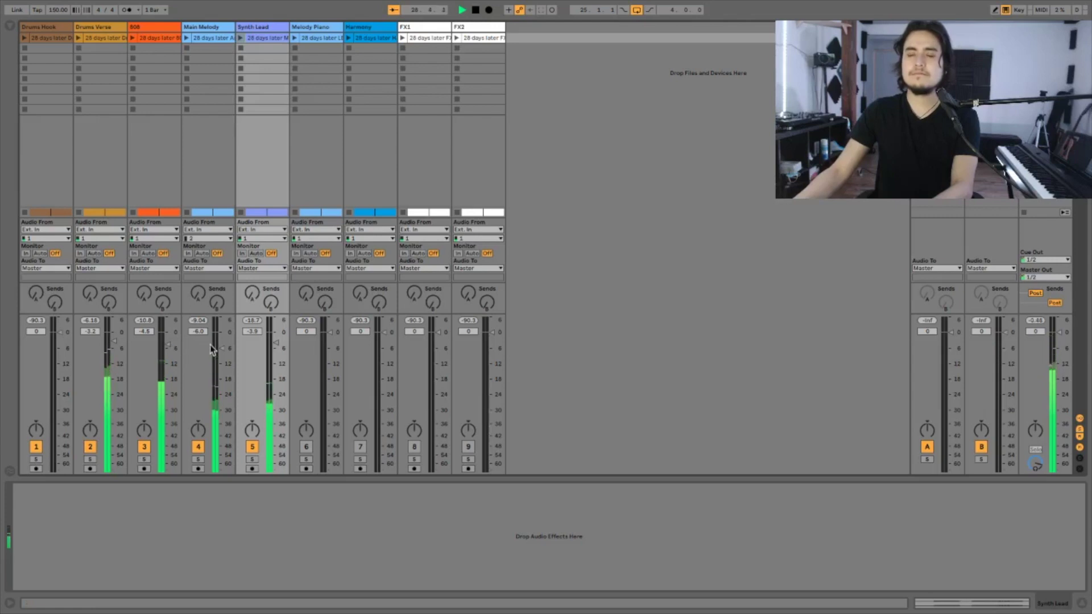
{"action": "key", "text": "space"}
{"action": "left_click_drag", "start_coordinate": [277, 344], "coordinate": [278, 346]}
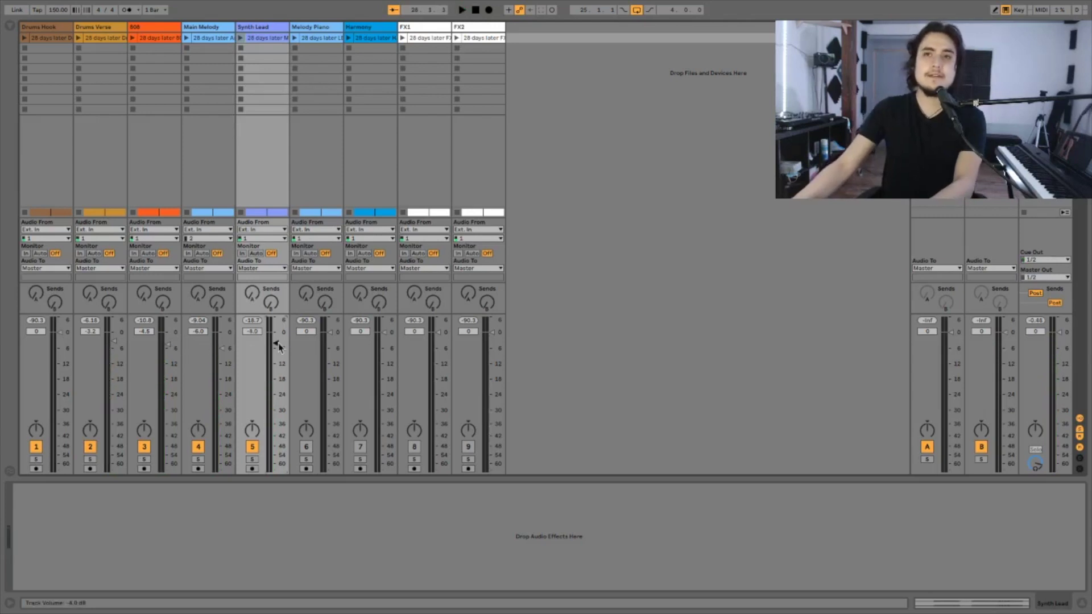
Start renaming the Synth Lead track with Ctrl+R, typing 'Ne'
{"action": "left_click", "coordinate": [249, 28]}
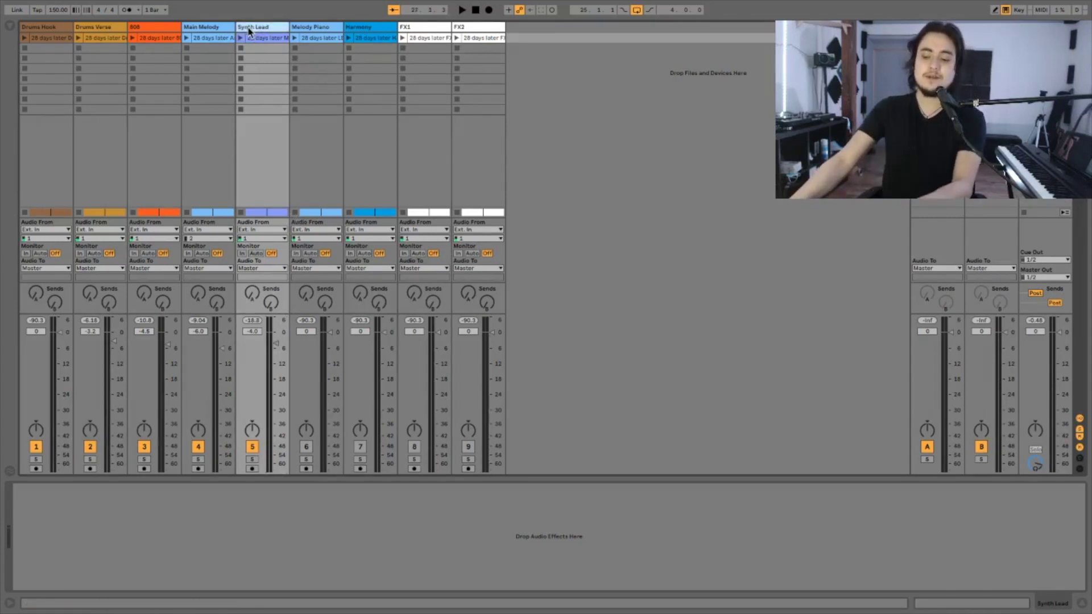
{"action": "key", "text": "ctrl+r"}
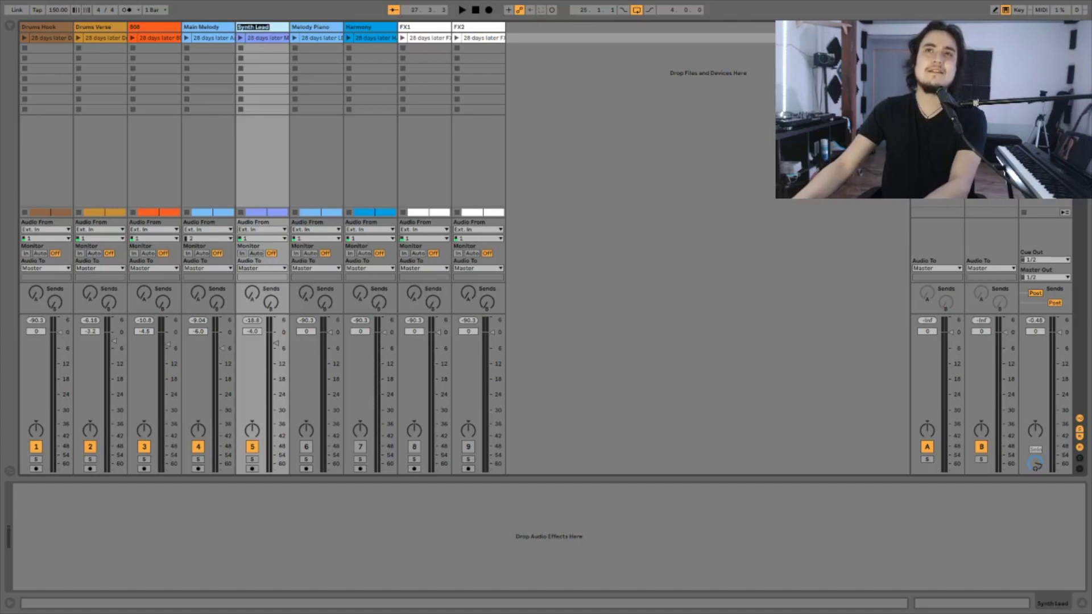
{"action": "type", "text": "Nelody Piano"}
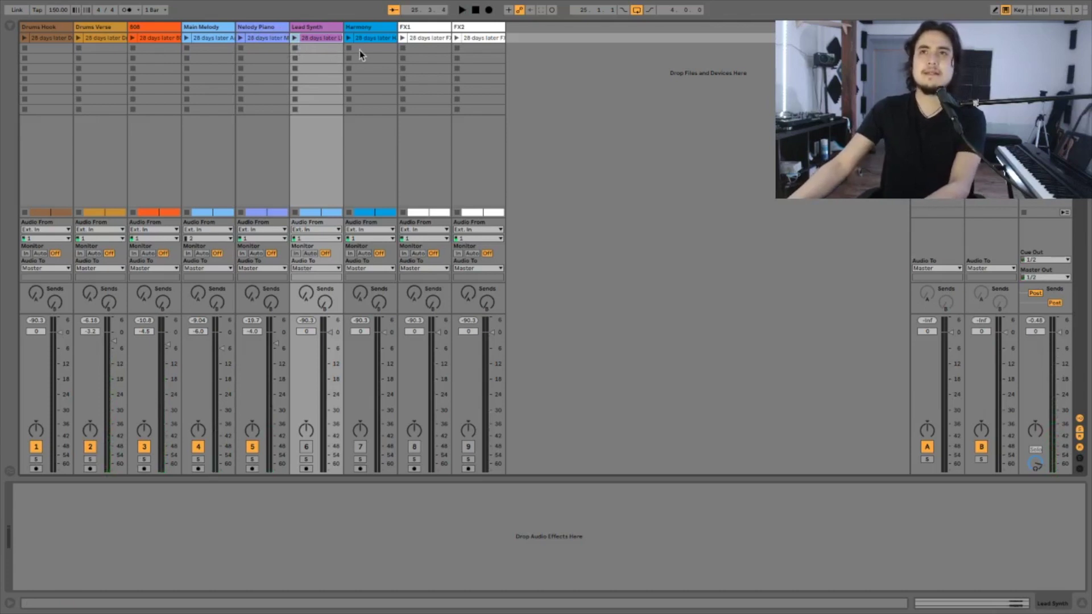
Check the arrangement, then set the Drums Hook volume to -6.7 dB
{"action": "key", "text": "Tab"}
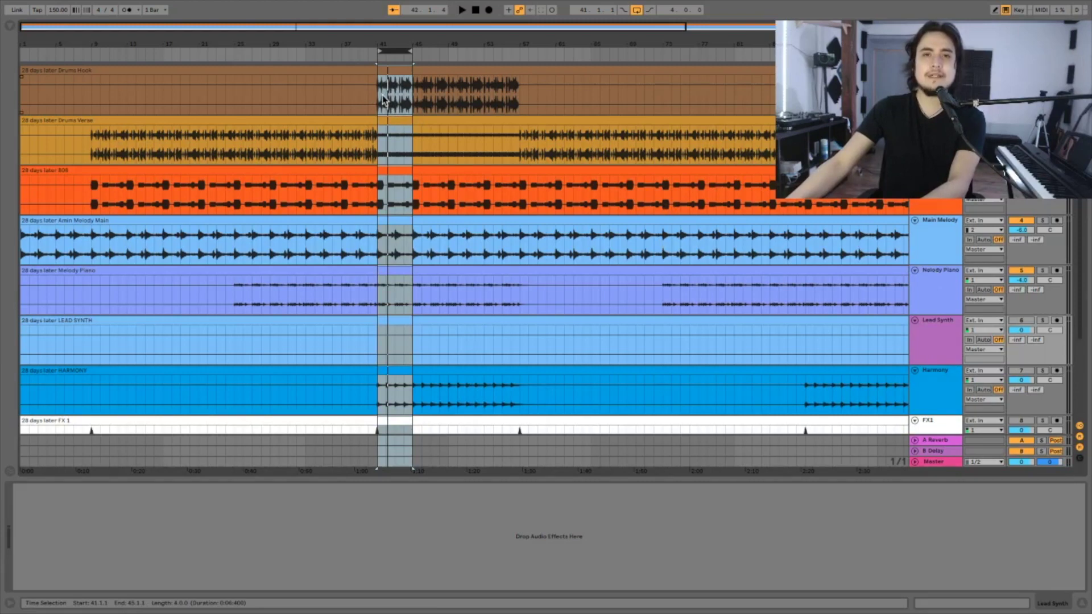
{"action": "key", "text": "Tab"}
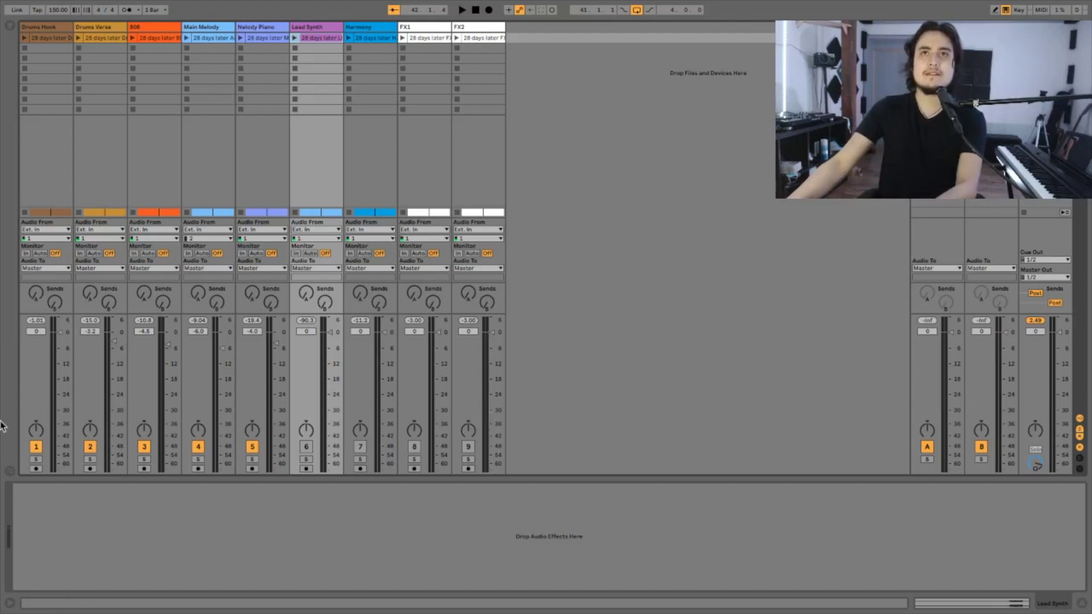
{"action": "left_click", "coordinate": [56, 341]}
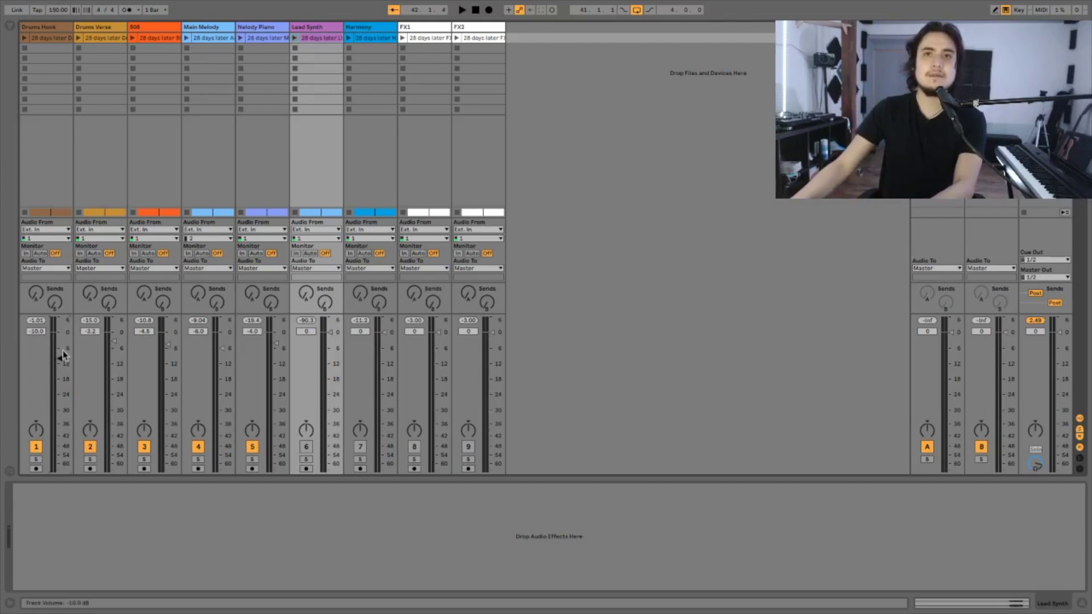
{"action": "left_click_drag", "start_coordinate": [62, 353], "coordinate": [62, 348]}
Raise the master volume to about -0.42 dB while the mix plays
{"action": "key", "text": "space"}
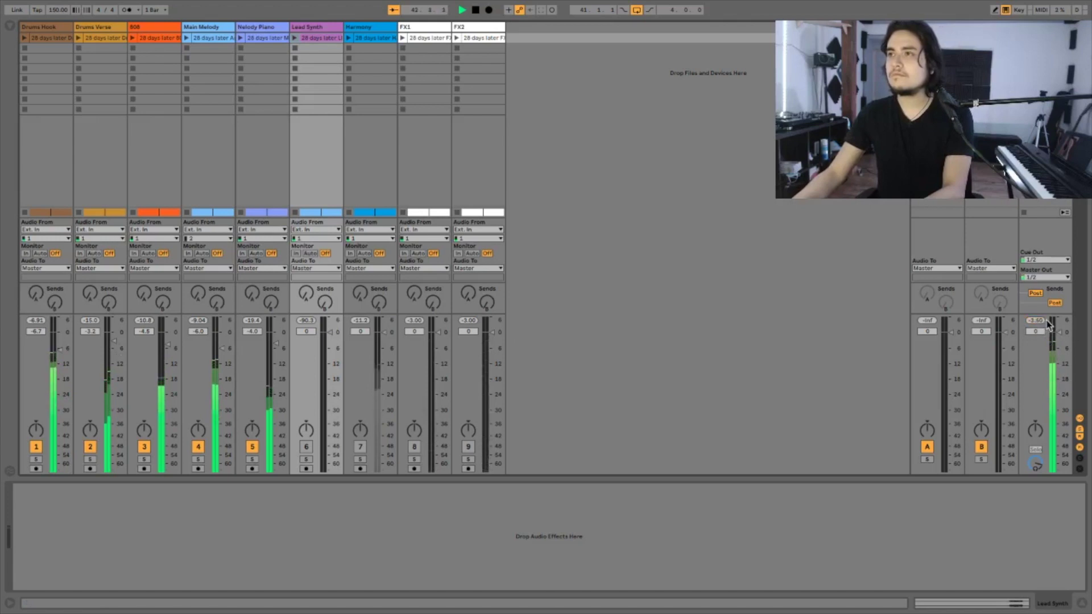
{"action": "left_click", "coordinate": [1044, 322]}
{"action": "left_click_drag", "start_coordinate": [1043, 324], "coordinate": [1049, 314]}
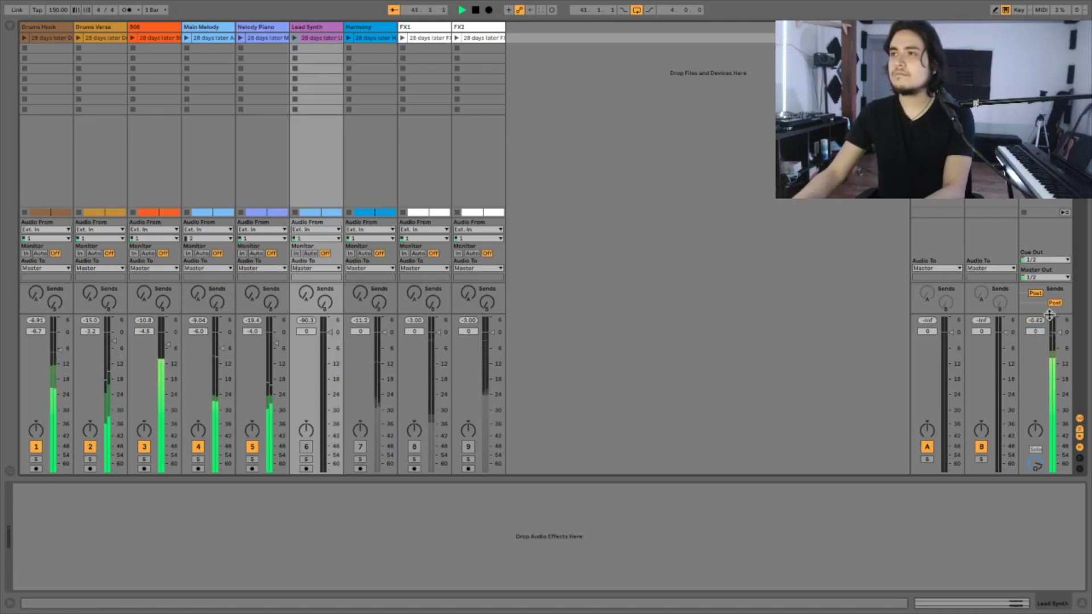
{"action": "key", "text": "space"}
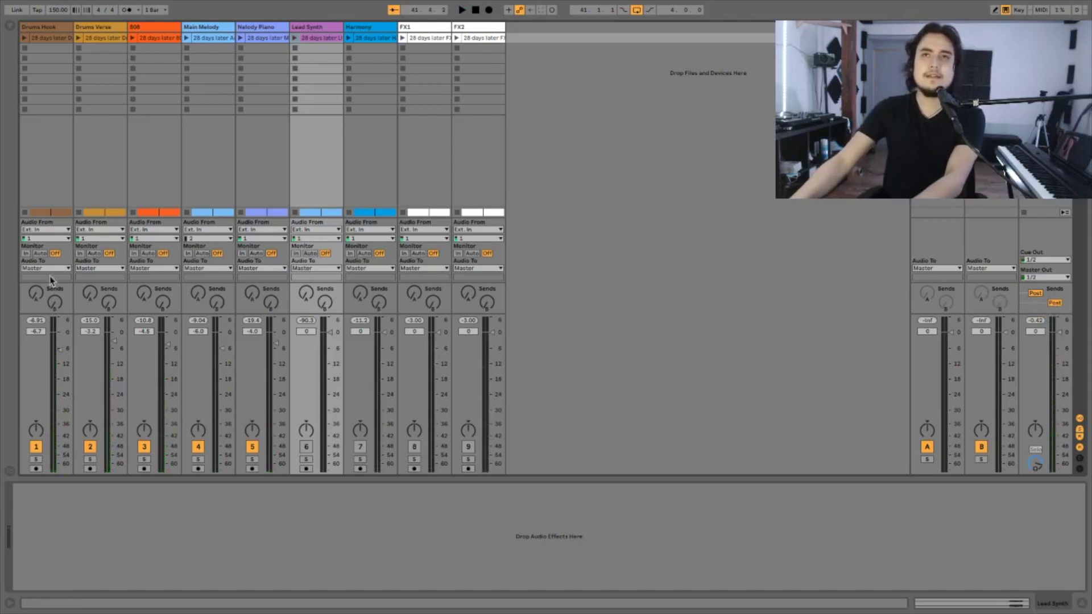
Play the arrangement from just before the loop, lower Drums Hook to -7.4 dB, and replay
{"action": "key", "text": "Tab"}
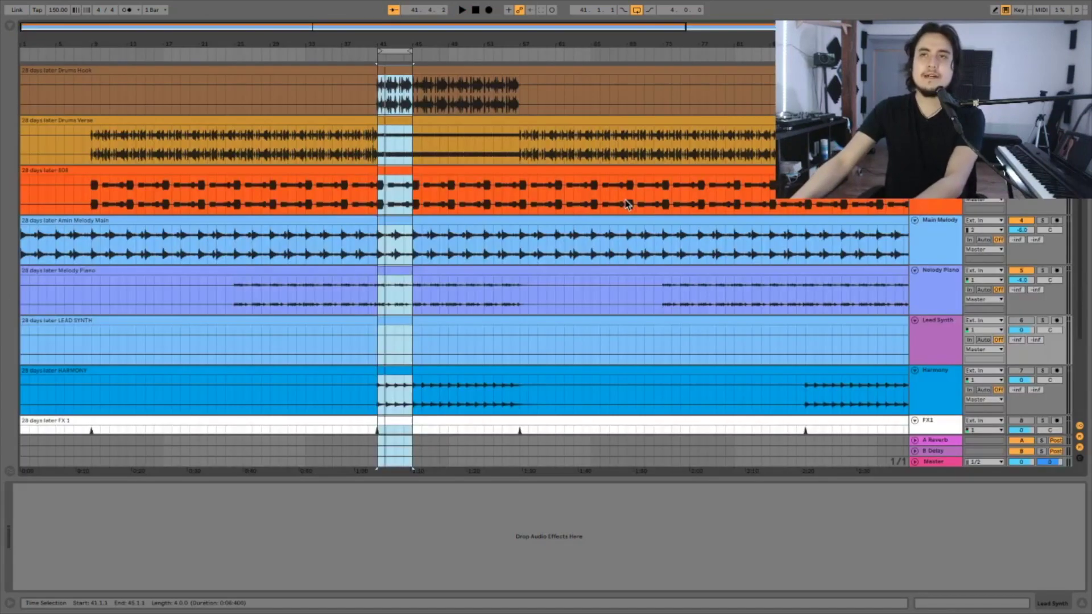
{"action": "left_click", "coordinate": [351, 54]}
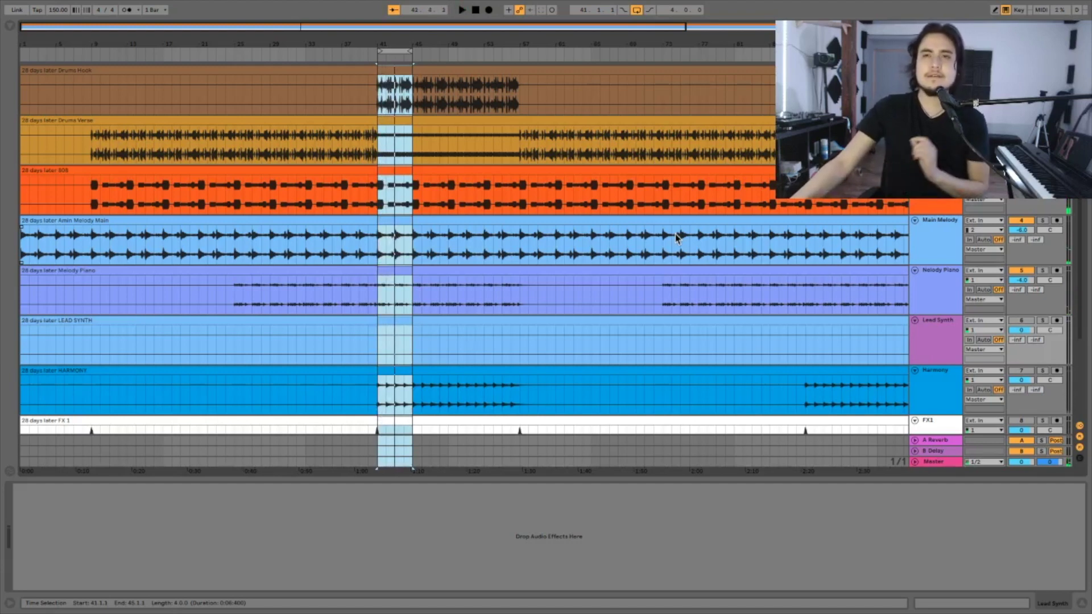
{"action": "key", "text": "Tab"}
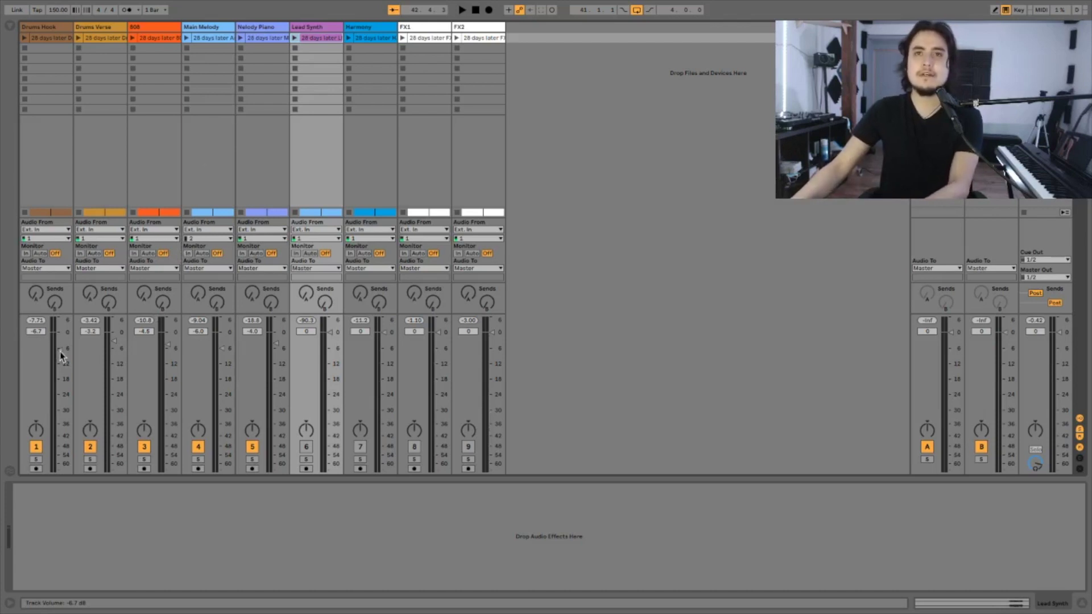
{"action": "left_click_drag", "start_coordinate": [60, 351], "coordinate": [59, 355]}
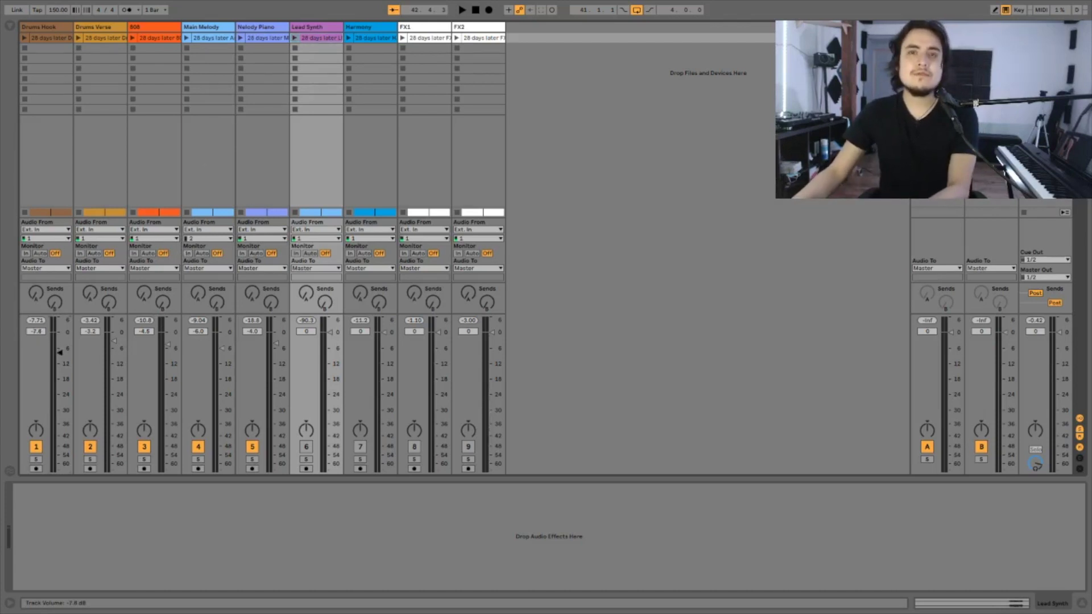
{"action": "key", "text": "Tab"}
{"action": "key", "text": "space"}
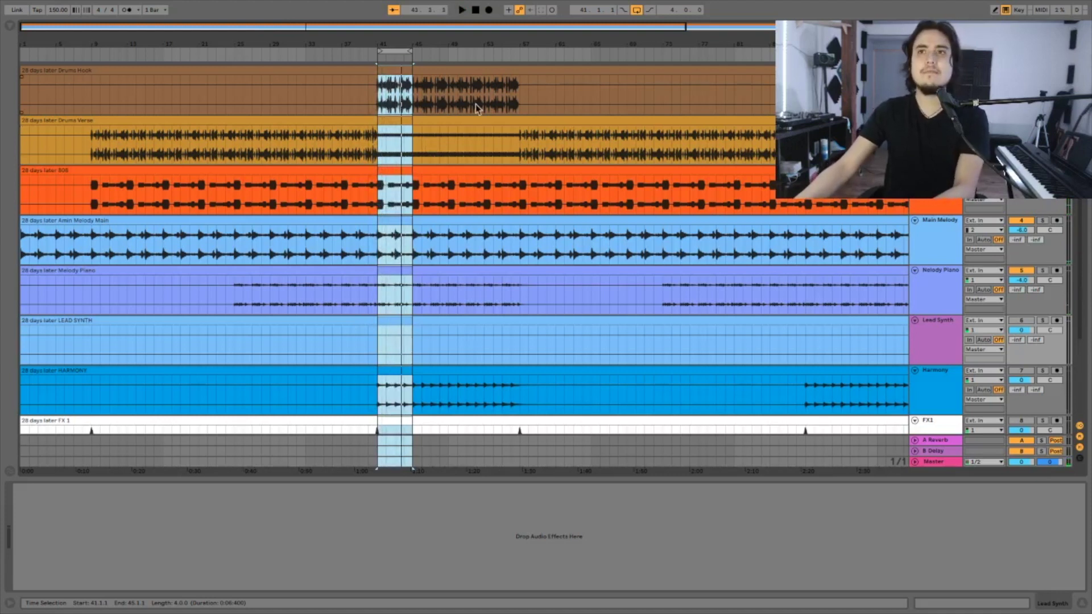
Unmute the Harmony track and listen to it in the mixer
{"action": "left_click", "coordinate": [1027, 371]}
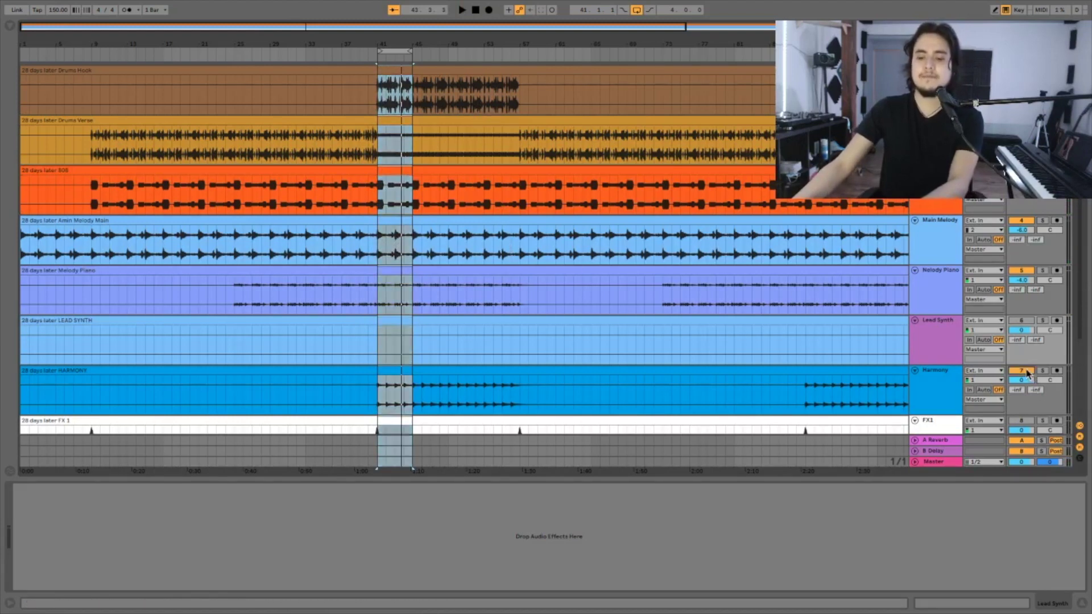
{"action": "key", "text": "Tab"}
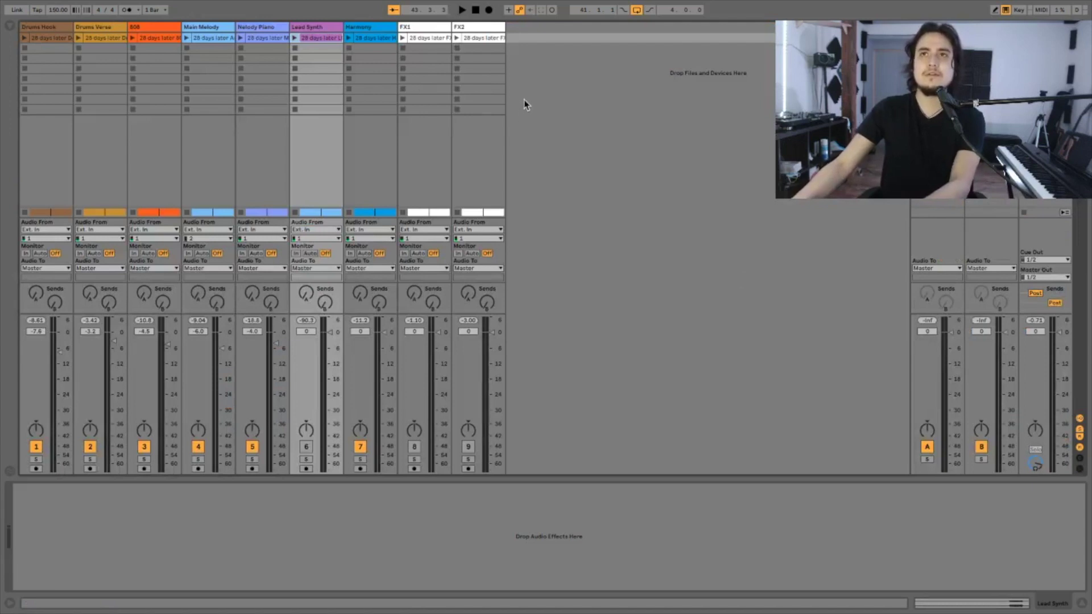
{"action": "key", "text": "space"}
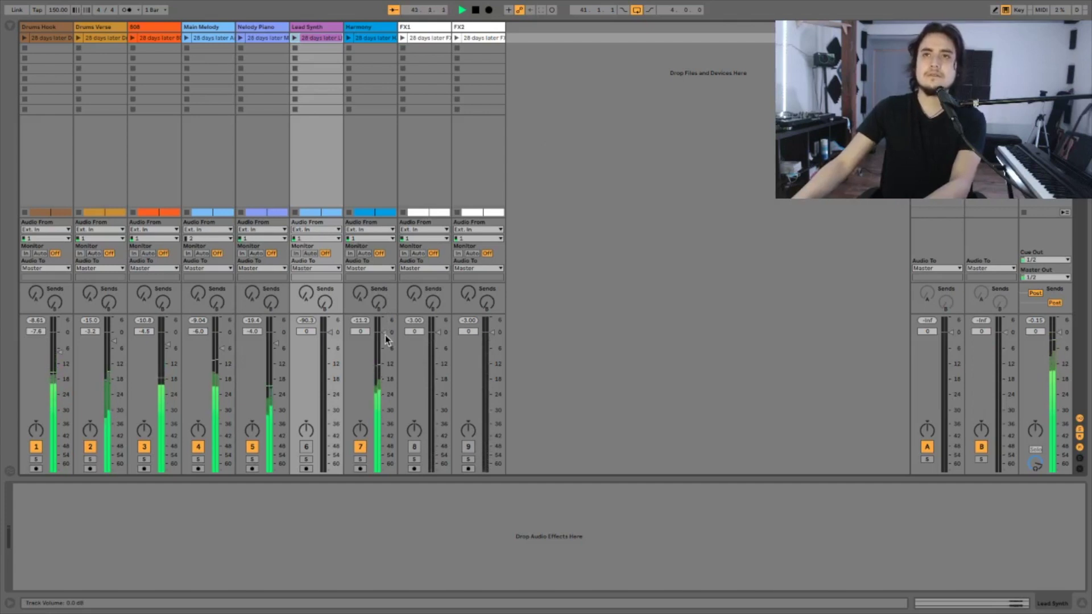
{"action": "key", "text": "space"}
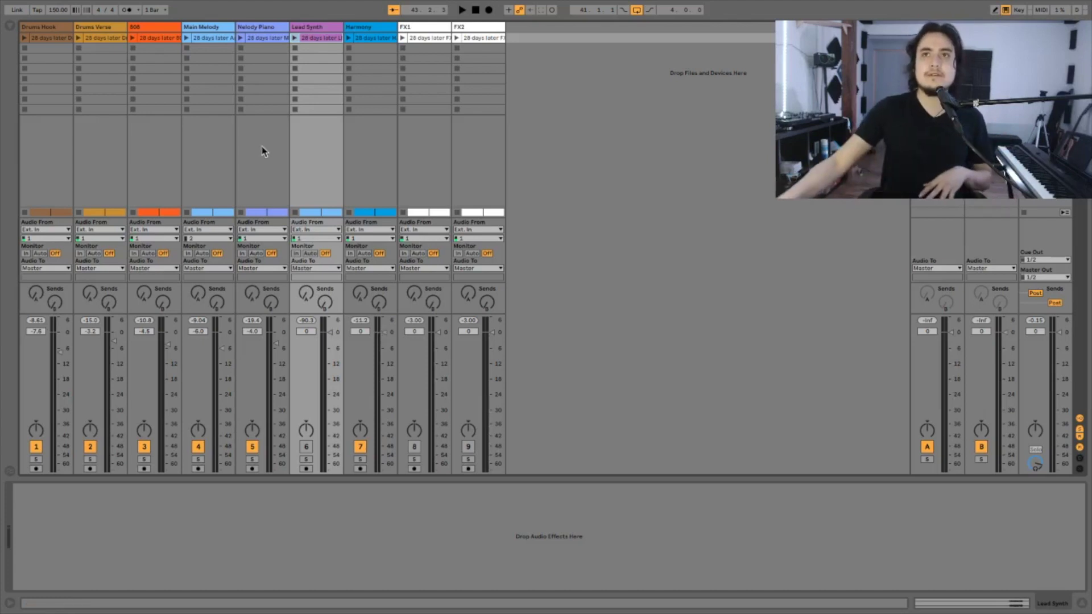
Lower the Harmony fader to -5.6 dB and play it back to check the level
{"action": "mouse_move", "coordinate": [385, 332]}
{"action": "left_mouse_down"}
{"action": "mouse_move", "coordinate": [385, 360]}
{"action": "mouse_move", "coordinate": [385, 350]}
{"action": "left_mouse_up"}
{"action": "key", "text": "space"}
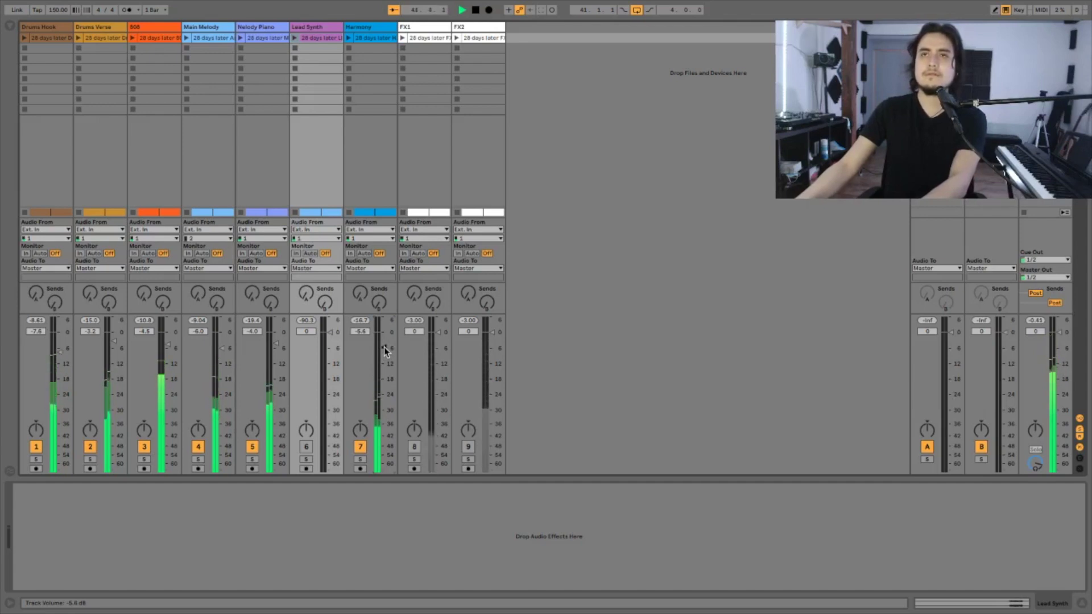
{"action": "key", "text": "space"}
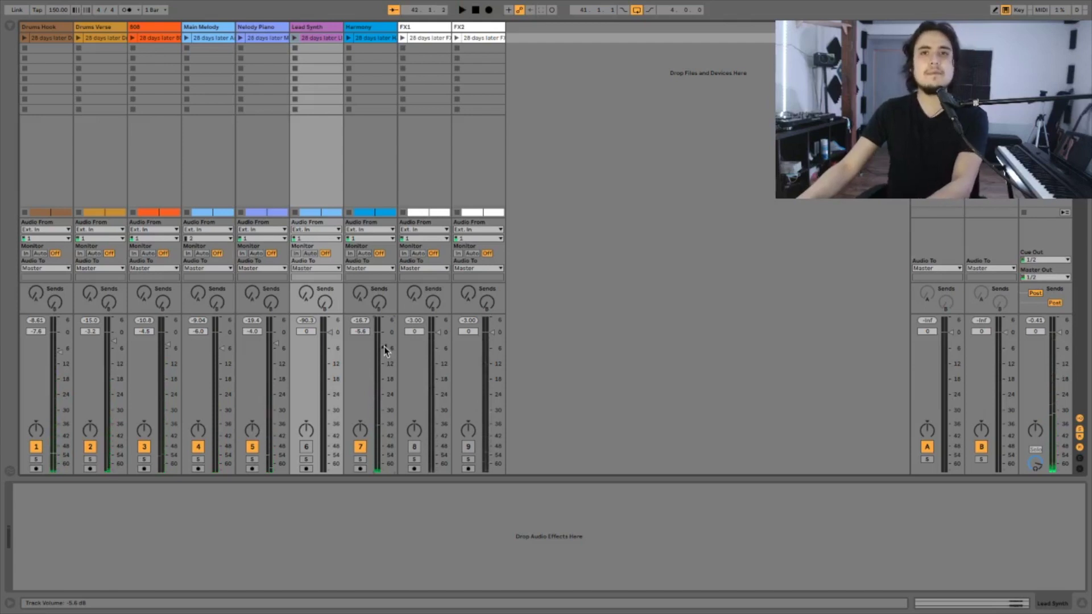
{"action": "key", "text": "Tab"}
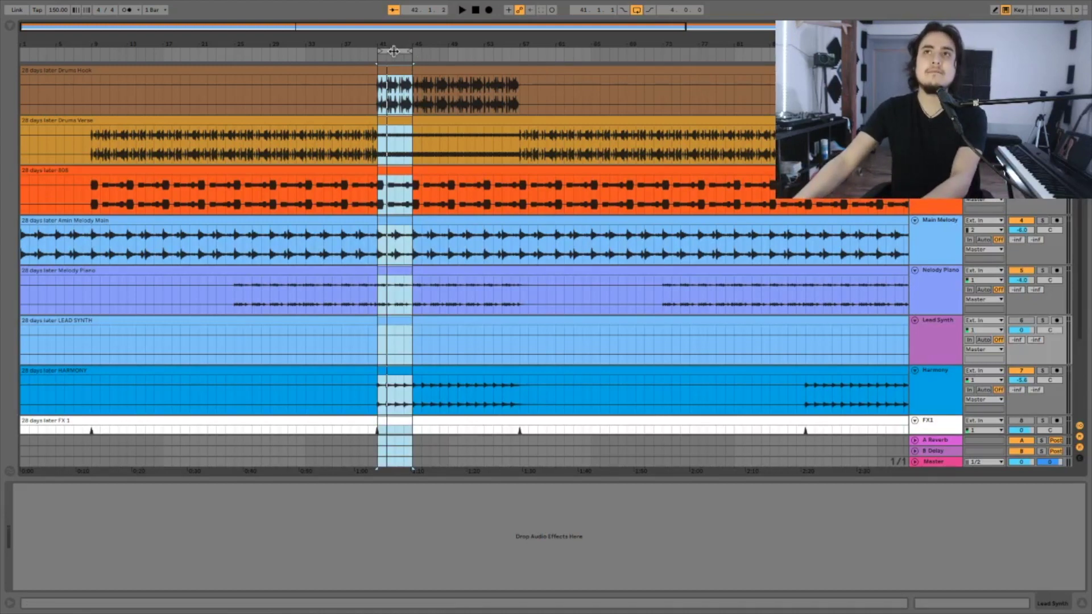
Shift the loop brace to bars 105–109 and play the loop once
{"action": "left_click_drag", "start_coordinate": [394, 51], "coordinate": [645, 53]}
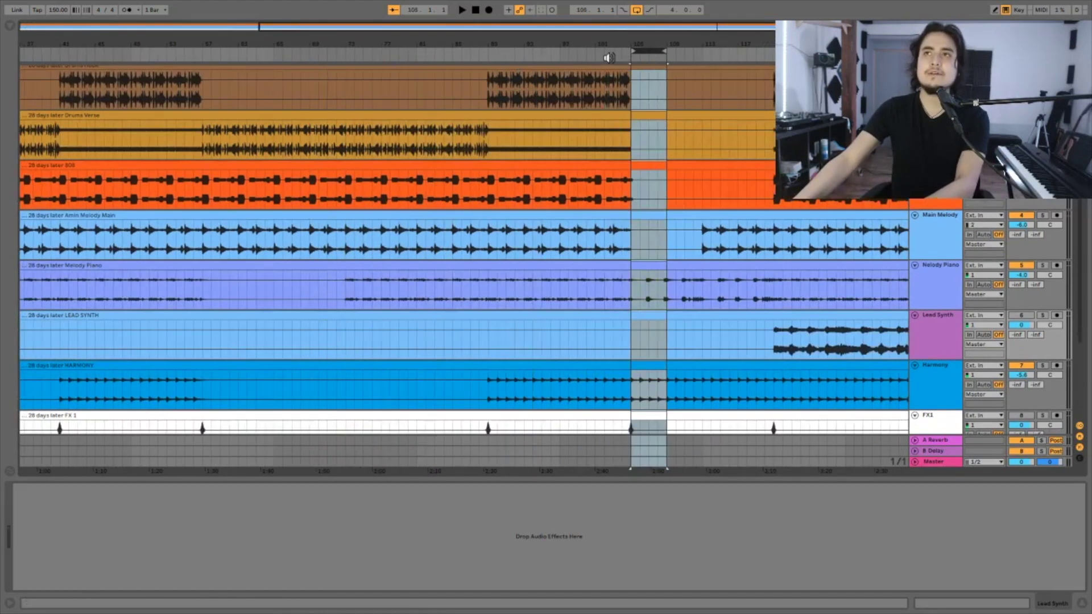
{"action": "key", "text": "space"}
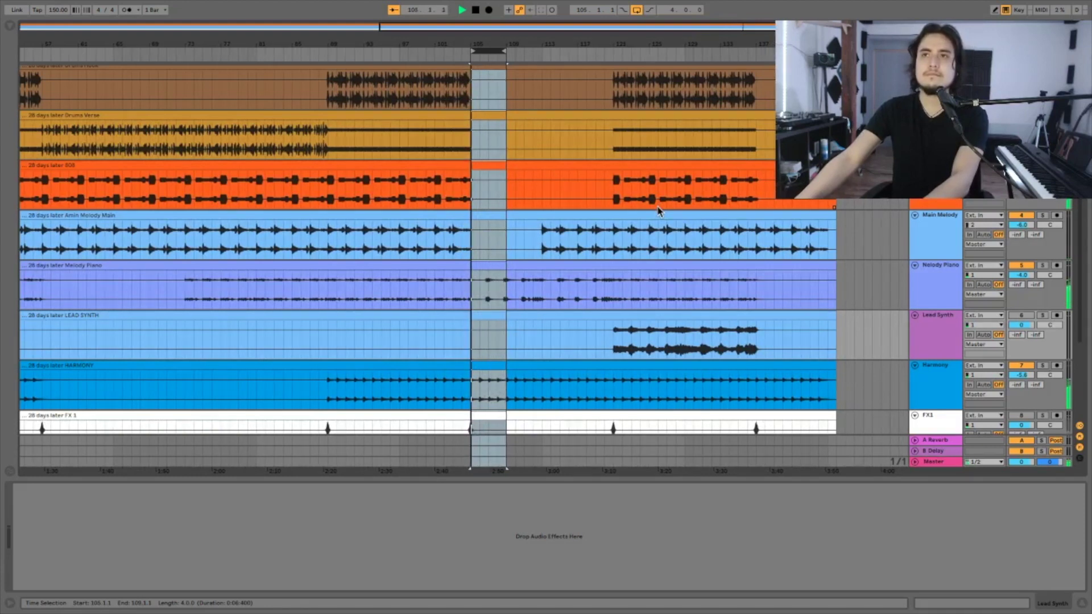
{"action": "key", "text": "space"}
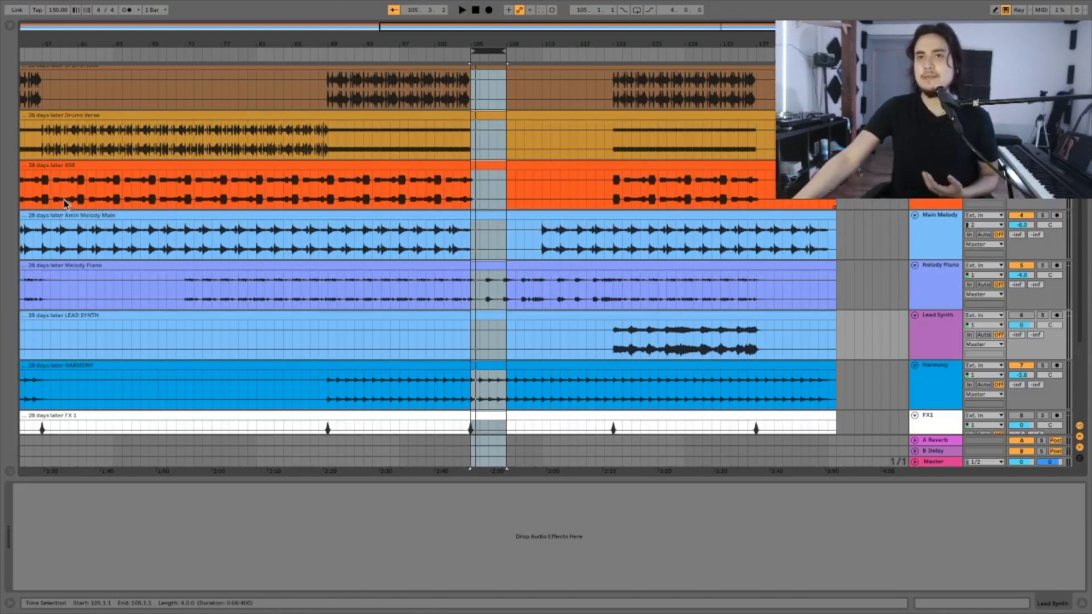
Add a Utility device to the Melody Piano track and show its Gain automation
{"action": "key", "text": "super+alt+b"}
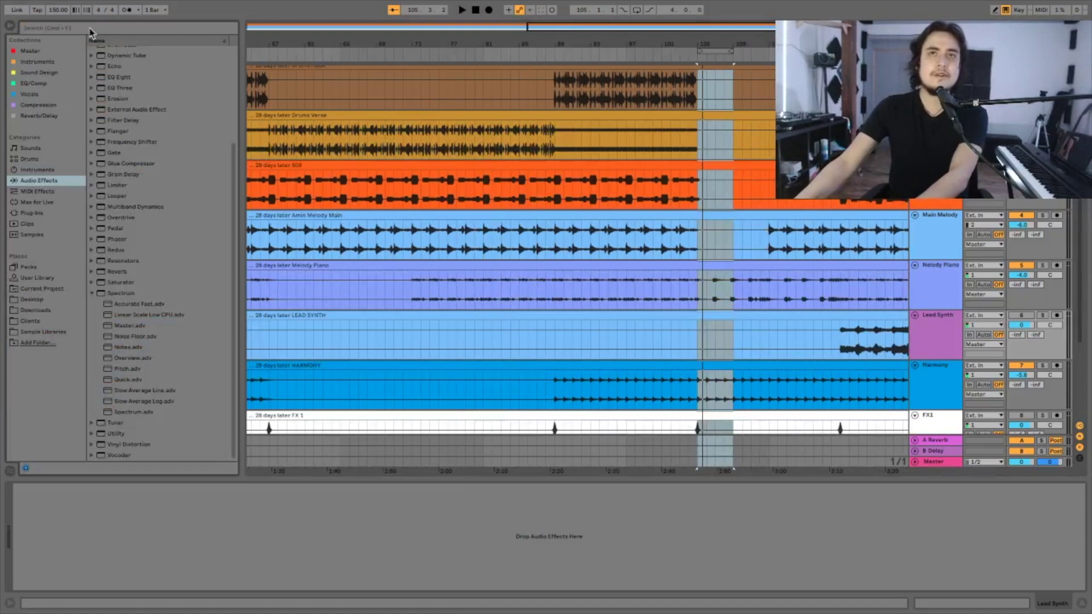
{"action": "left_click", "coordinate": [90, 28]}
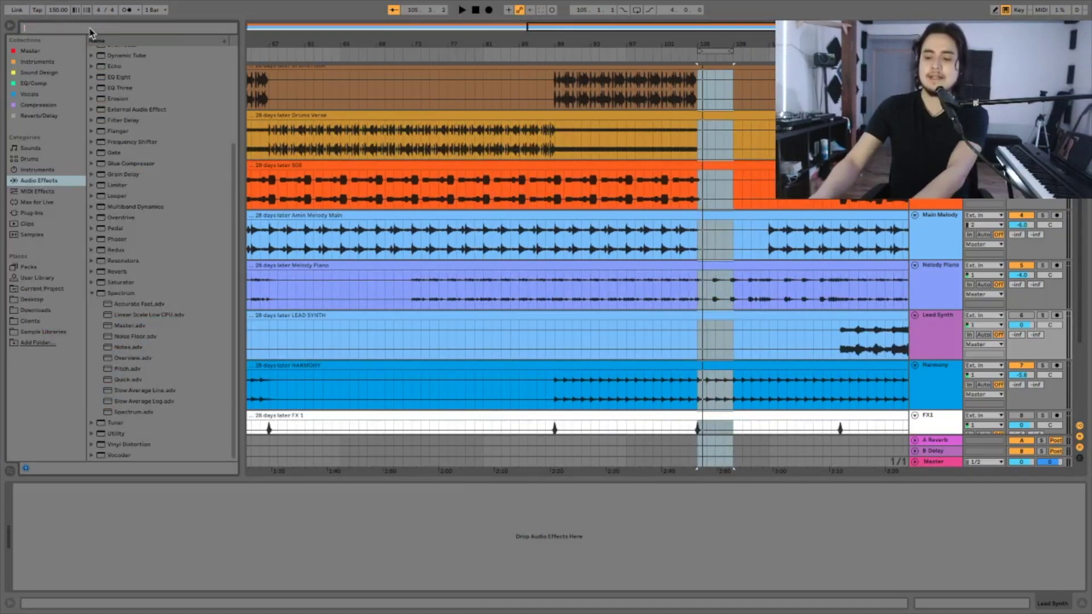
{"action": "type", "text": "util"}
{"action": "left_click_drag", "start_coordinate": [116, 51], "coordinate": [78, 525]}
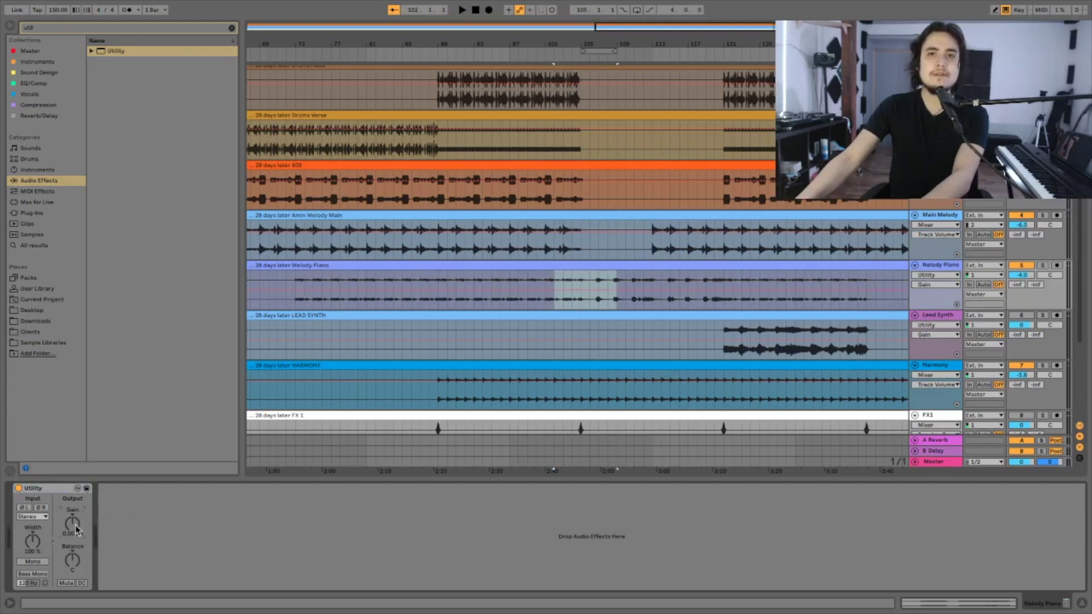
{"action": "right_click", "coordinate": [77, 530]}
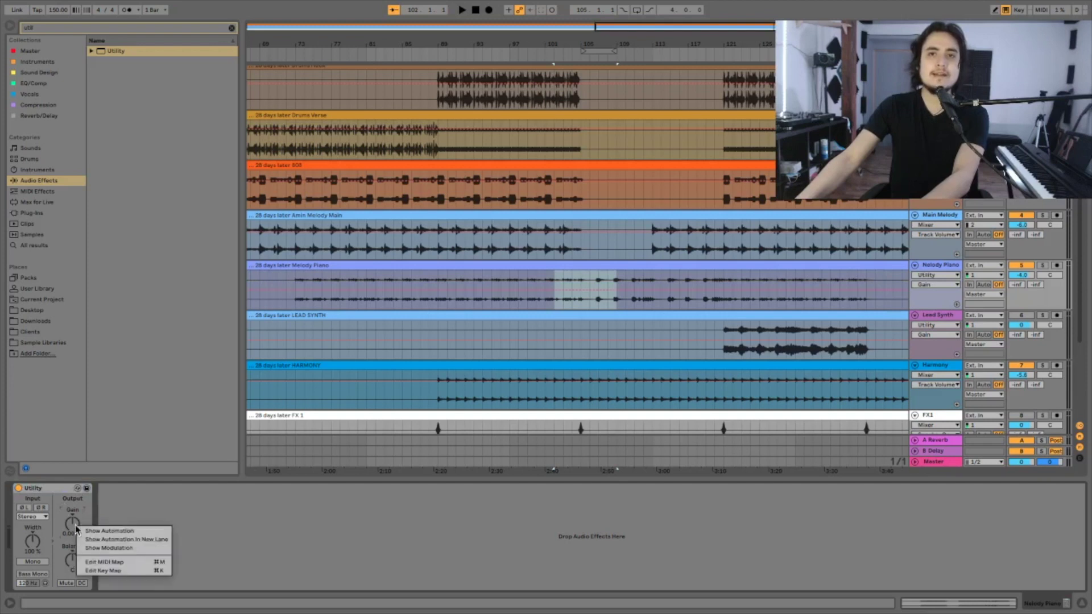
{"action": "left_click", "coordinate": [104, 531]}
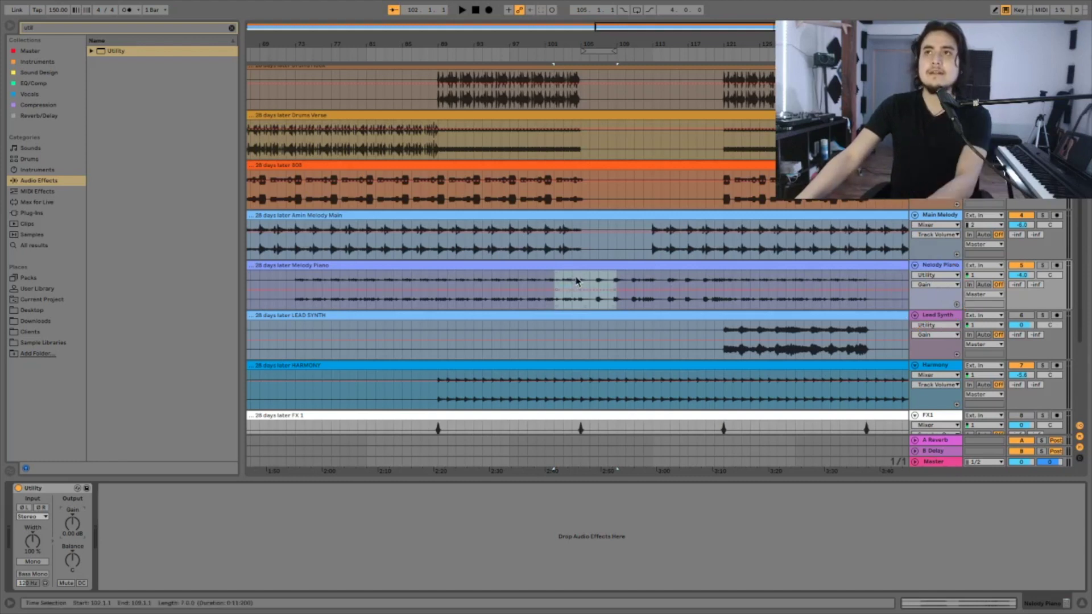
Raise the piano solo Gain breakpoint to about 3 dB and listen back twice
{"action": "left_click", "coordinate": [567, 294]}
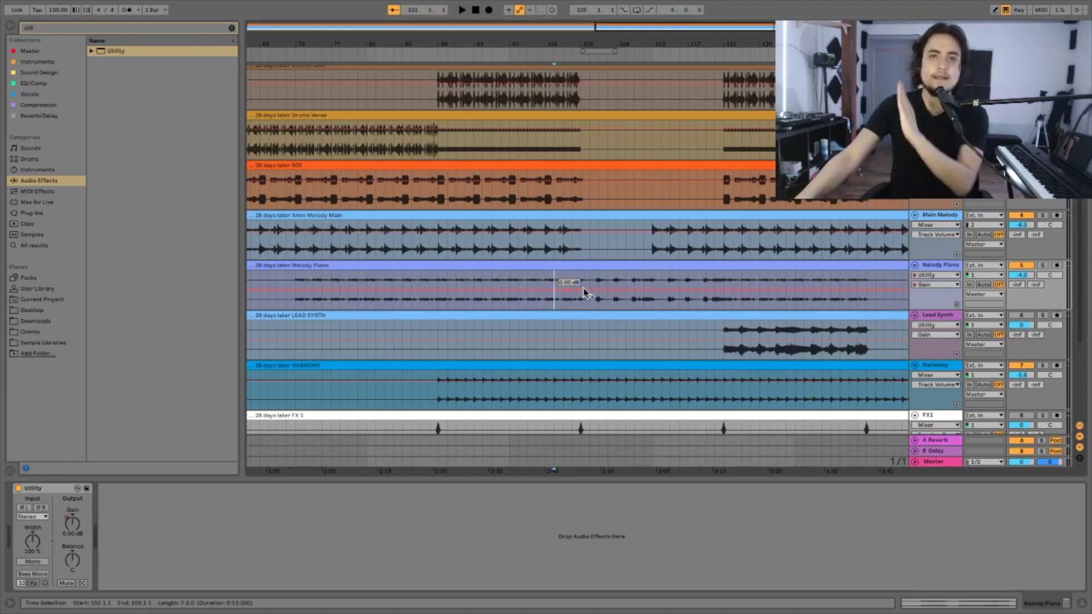
{"action": "left_click_drag", "start_coordinate": [586, 293], "coordinate": [586, 288]}
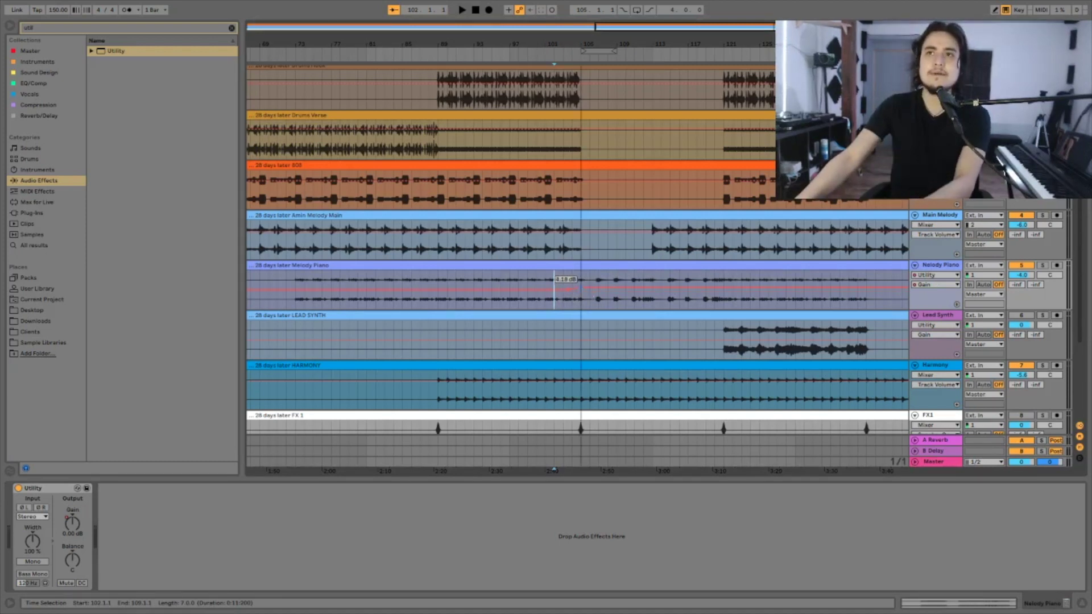
{"action": "left_click_drag", "start_coordinate": [584, 295], "coordinate": [584, 294]}
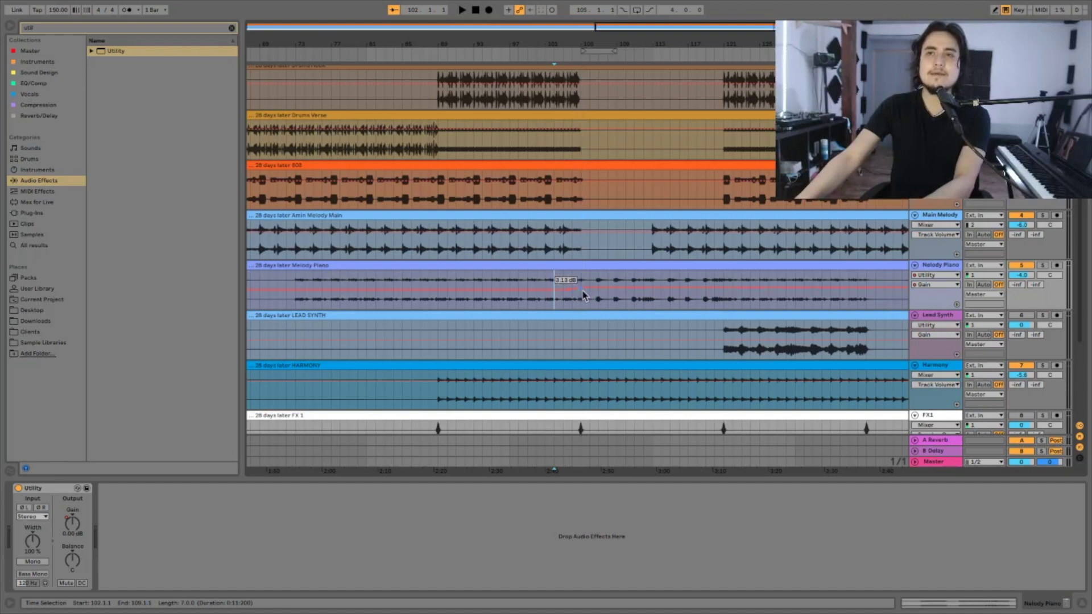
{"action": "key", "text": "space"}
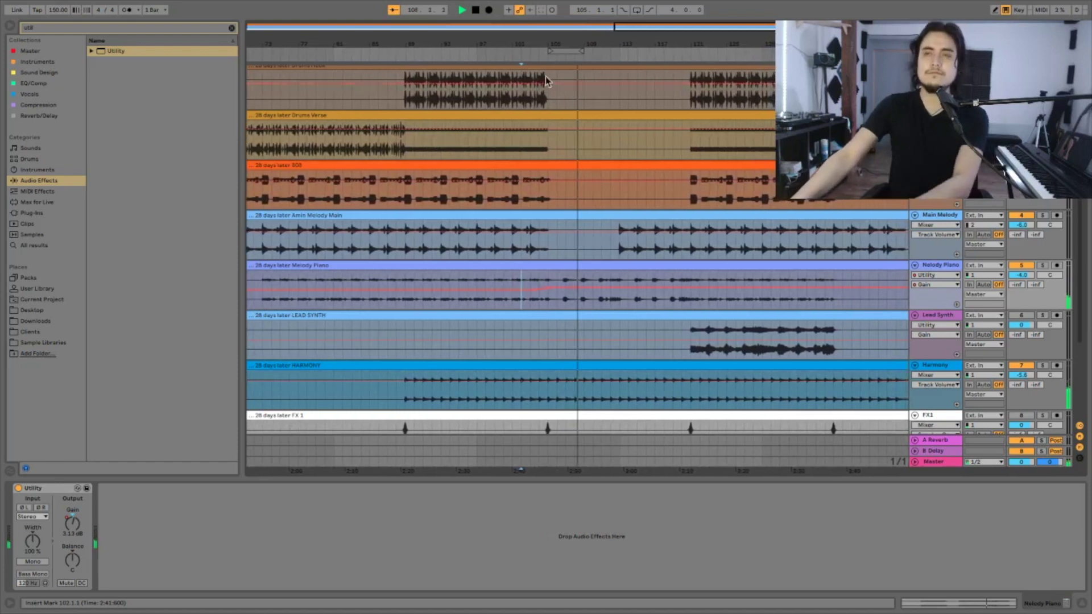
{"action": "key", "text": "space"}
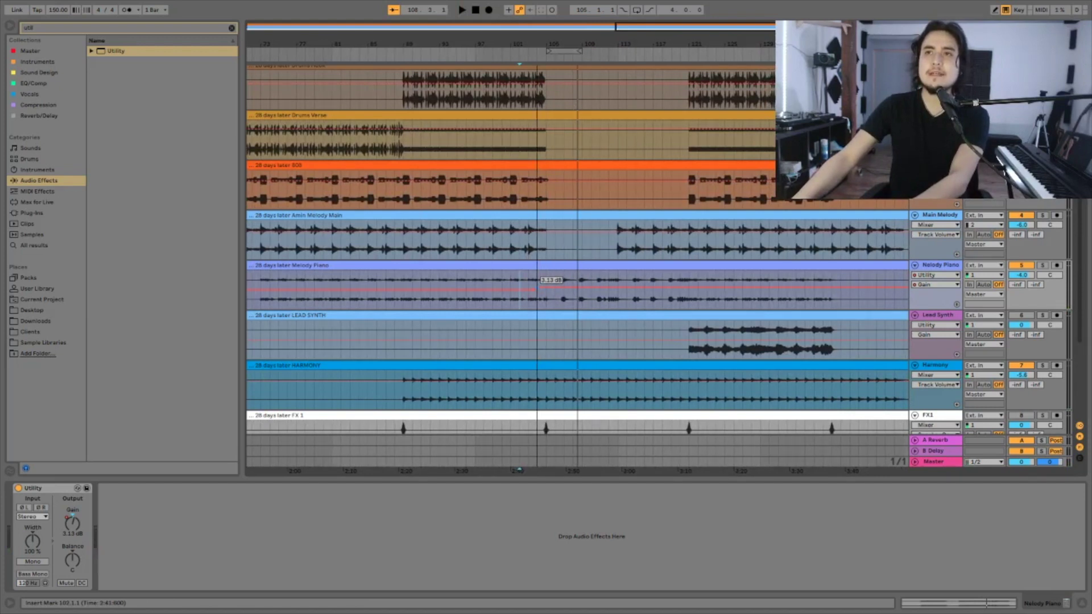
{"action": "key", "text": "space"}
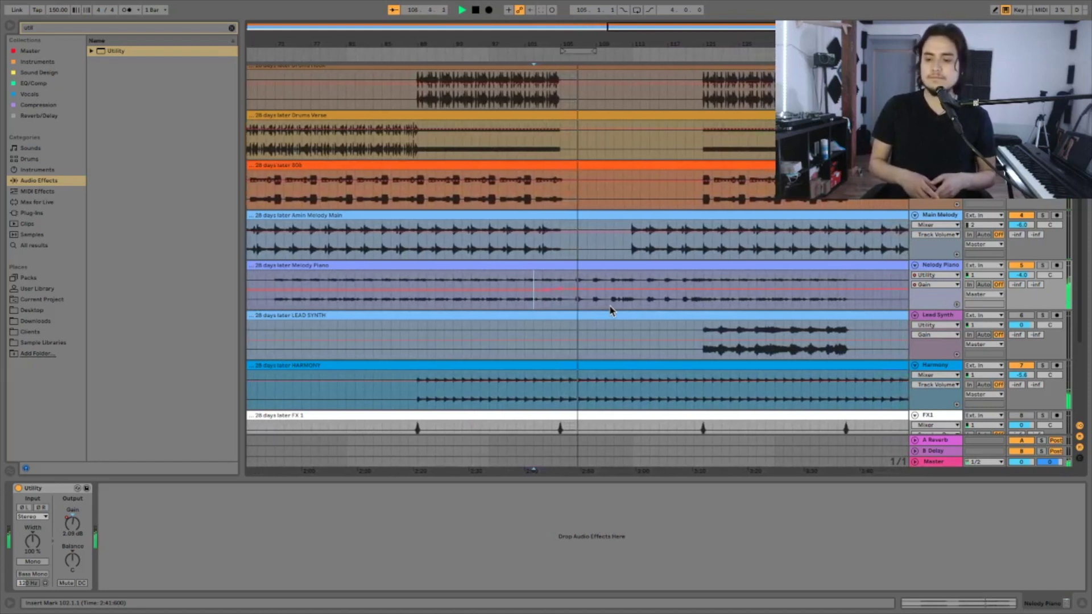
{"action": "key", "text": "space"}
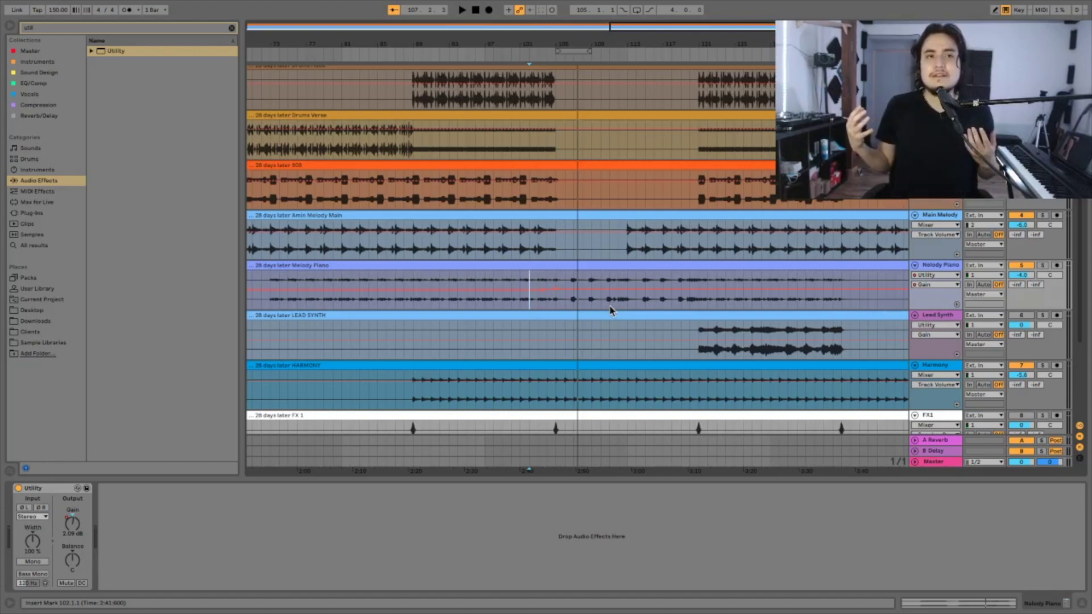
Colour the LEAD SYNTH clip pink-purple to match its track
{"action": "left_click_drag", "start_coordinate": [699, 290], "coordinate": [734, 290]}
{"action": "scroll", "coordinate": [733, 273], "scroll_direction": "down", "scroll_amount": 3}
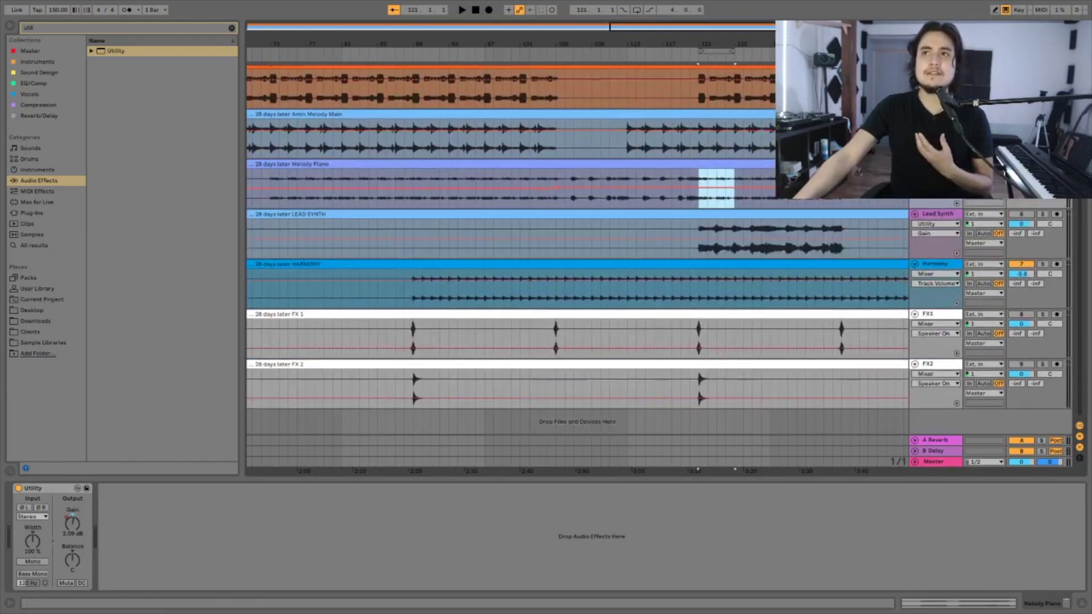
{"action": "right_click", "coordinate": [791, 215]}
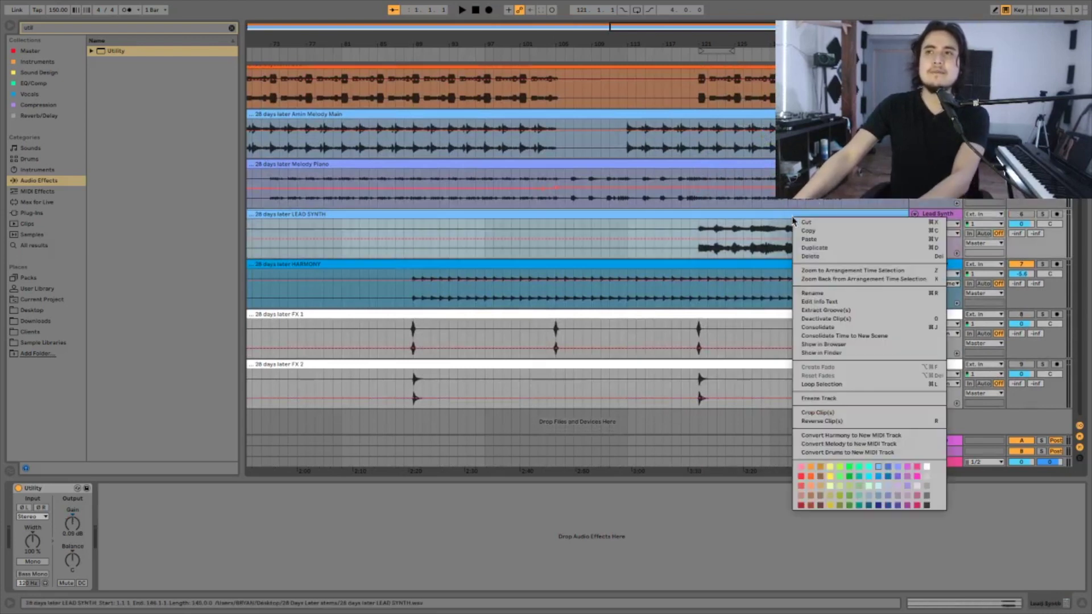
{"action": "left_click", "coordinate": [908, 479]}
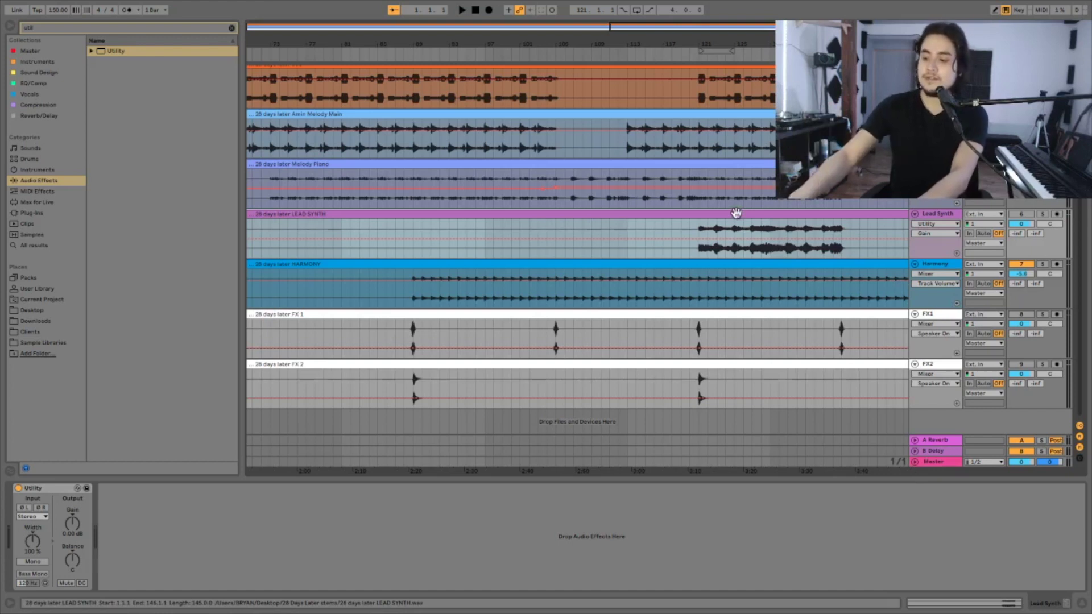
Select and play bars 121–139, unmute Lead Synth and pull its volume to -inf dB
{"action": "left_click_drag", "start_coordinate": [847, 470], "coordinate": [873, 469]}
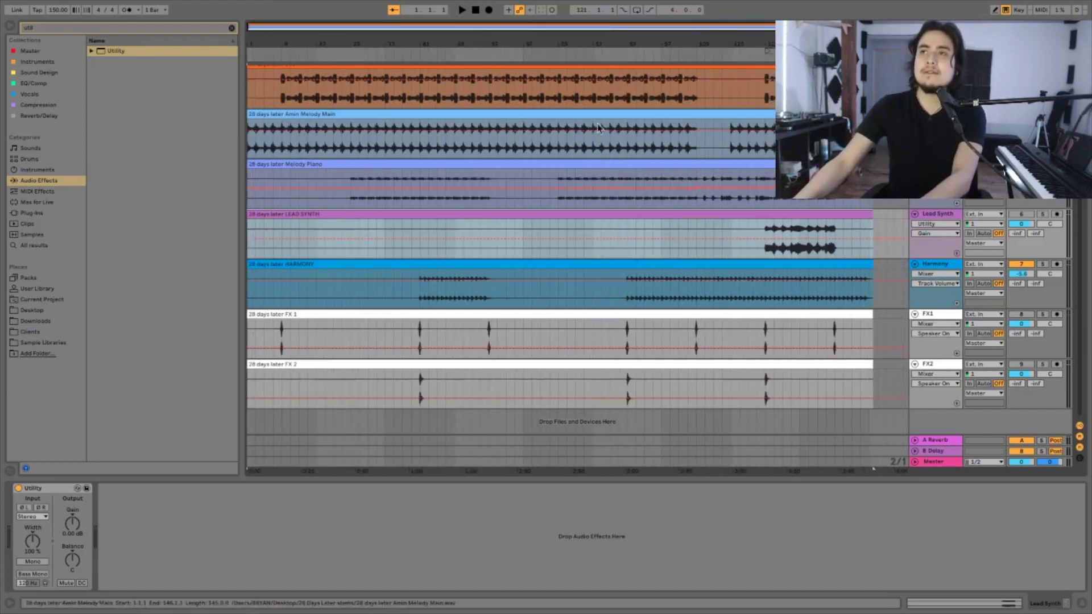
{"action": "left_click_drag", "start_coordinate": [764, 234], "coordinate": [843, 239]}
{"action": "key", "text": "space"}
{"action": "left_click", "coordinate": [1022, 215]}
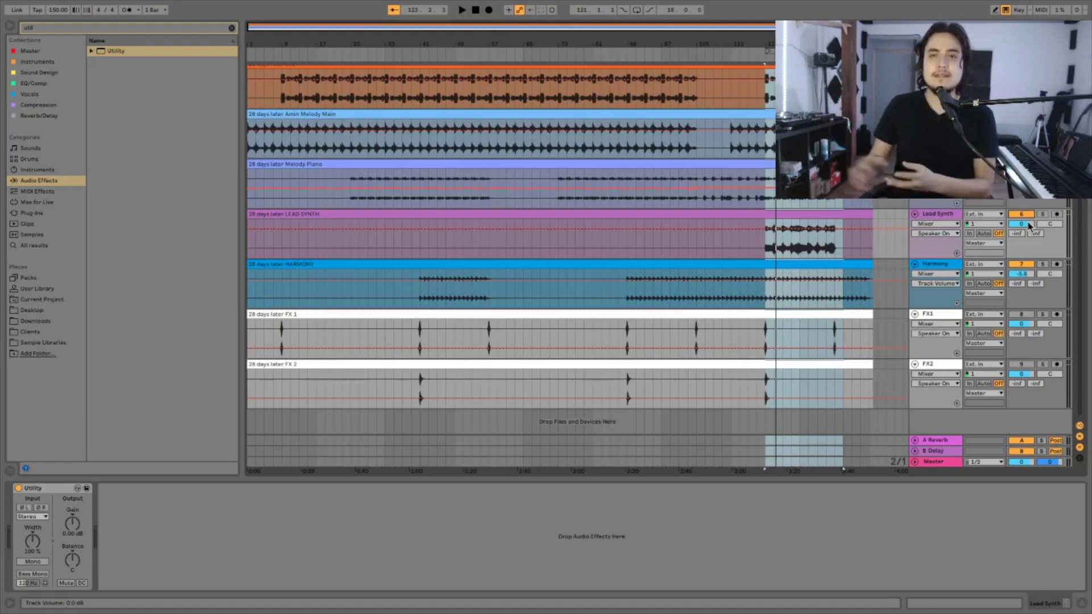
{"action": "left_click_drag", "start_coordinate": [1029, 225], "coordinate": [1029, 253]}
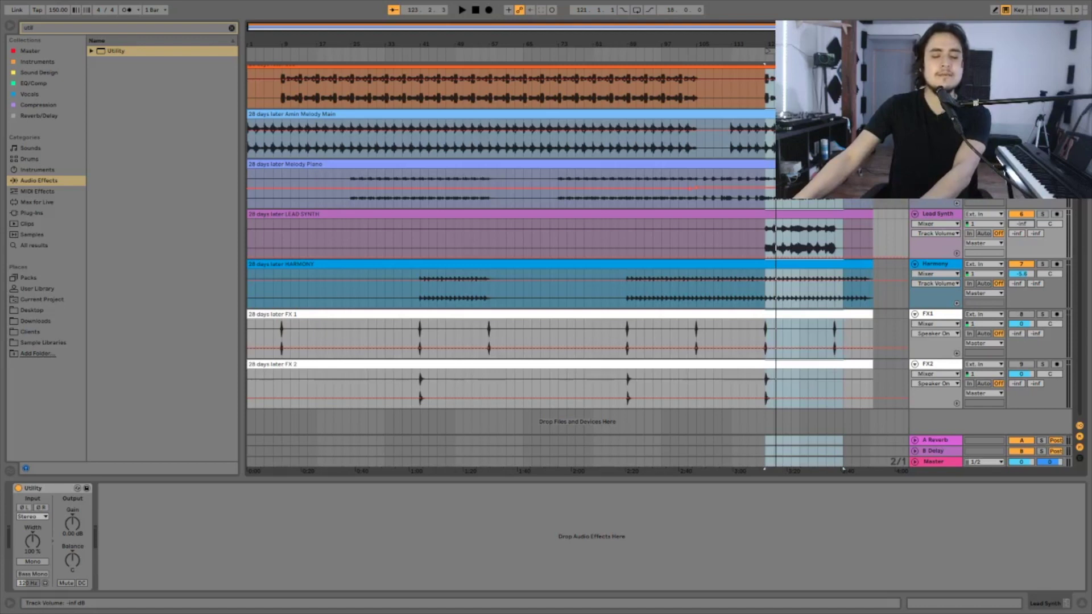
Raise the Lead Synth volume from -inf while replaying the section, settling near -8.8 dB
{"action": "key", "text": "space"}
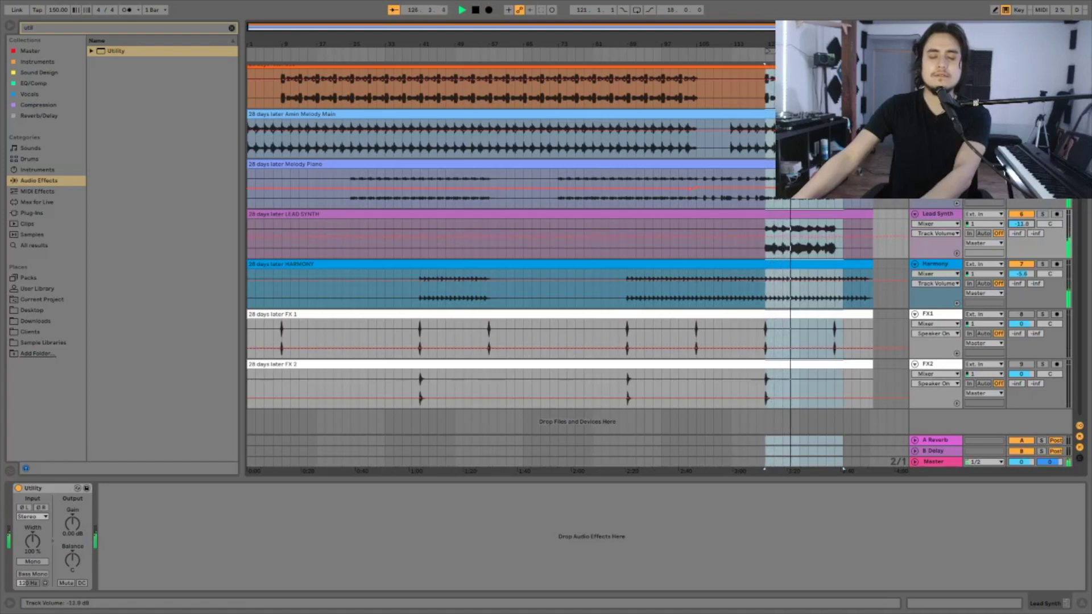
{"action": "key", "text": "space"}
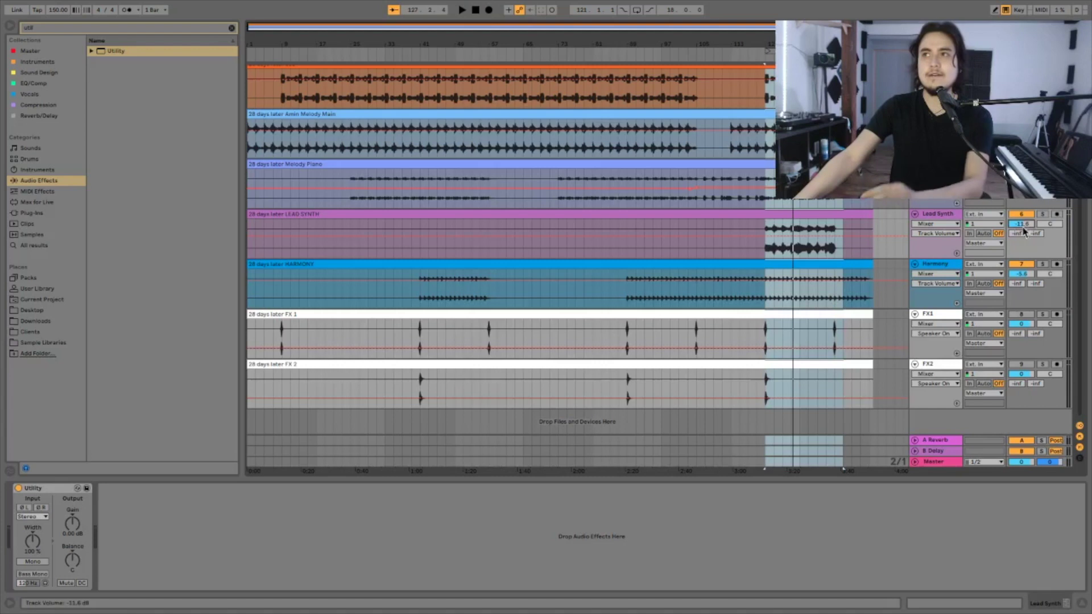
{"action": "left_click_drag", "start_coordinate": [1022, 225], "coordinate": [1022, 218]}
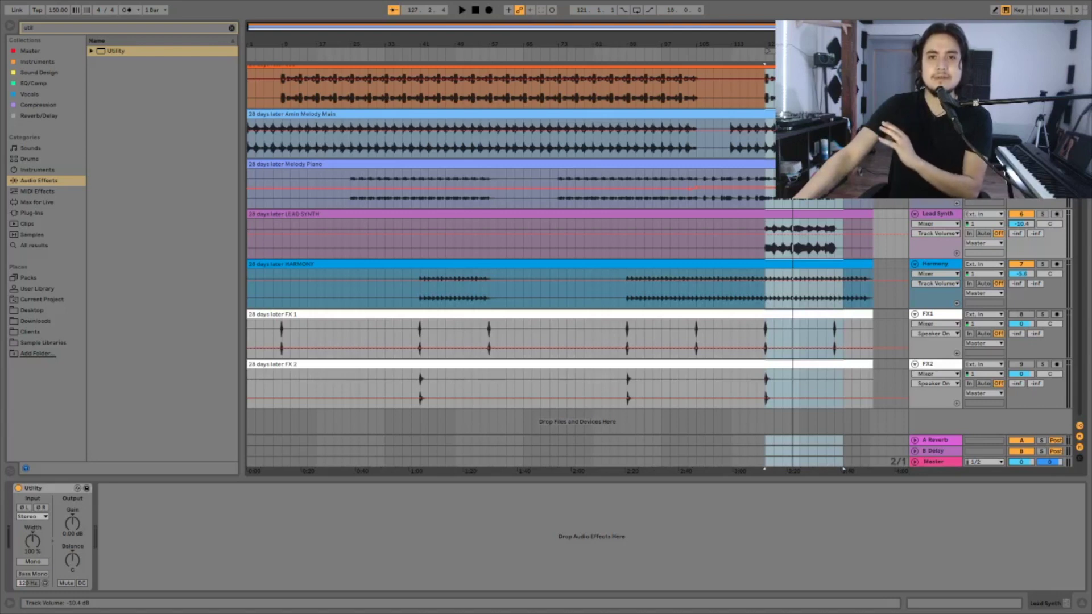
{"action": "mouse_move", "coordinate": [1022, 218]}
{"action": "left_mouse_down"}
{"action": "mouse_move", "coordinate": [1022, 149]}
{"action": "mouse_move", "coordinate": [1021, 204]}
{"action": "left_mouse_up"}
{"action": "key", "text": "space"}
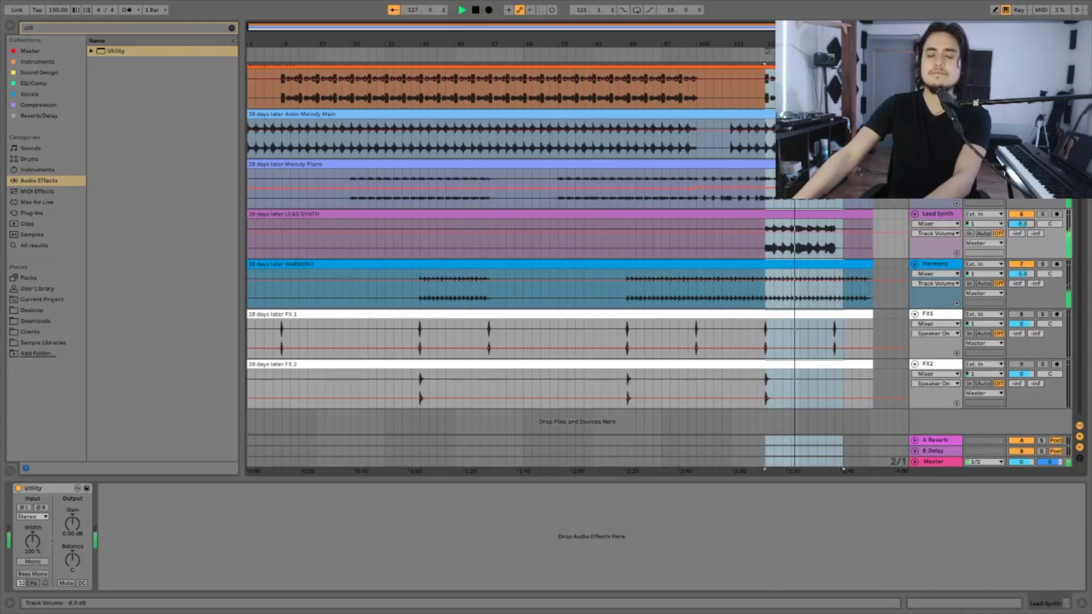
{"action": "key", "text": "space"}
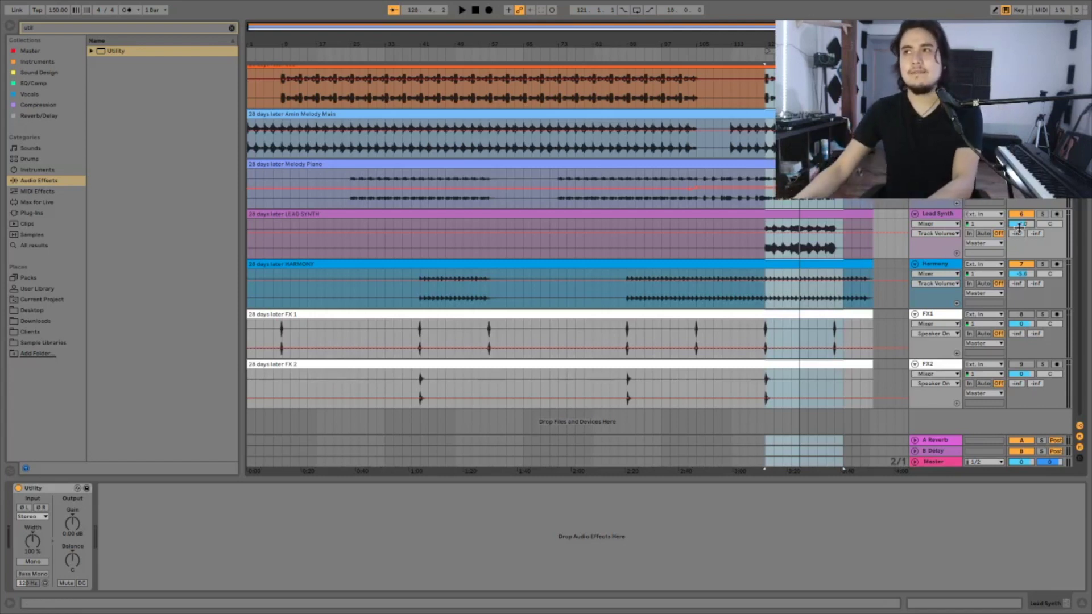
{"action": "key", "text": "space"}
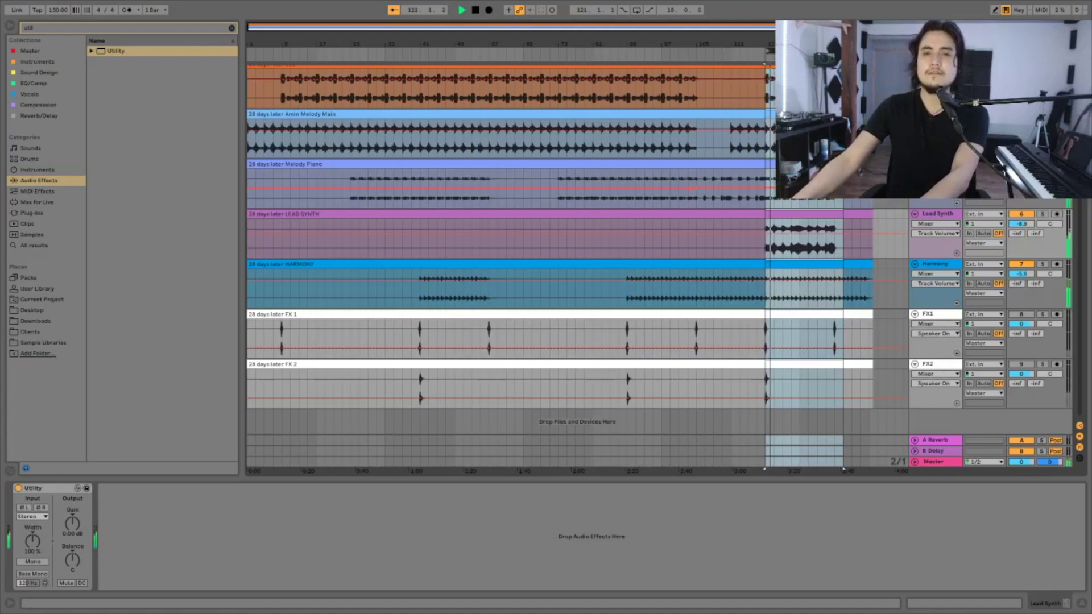
{"action": "key", "text": "space"}
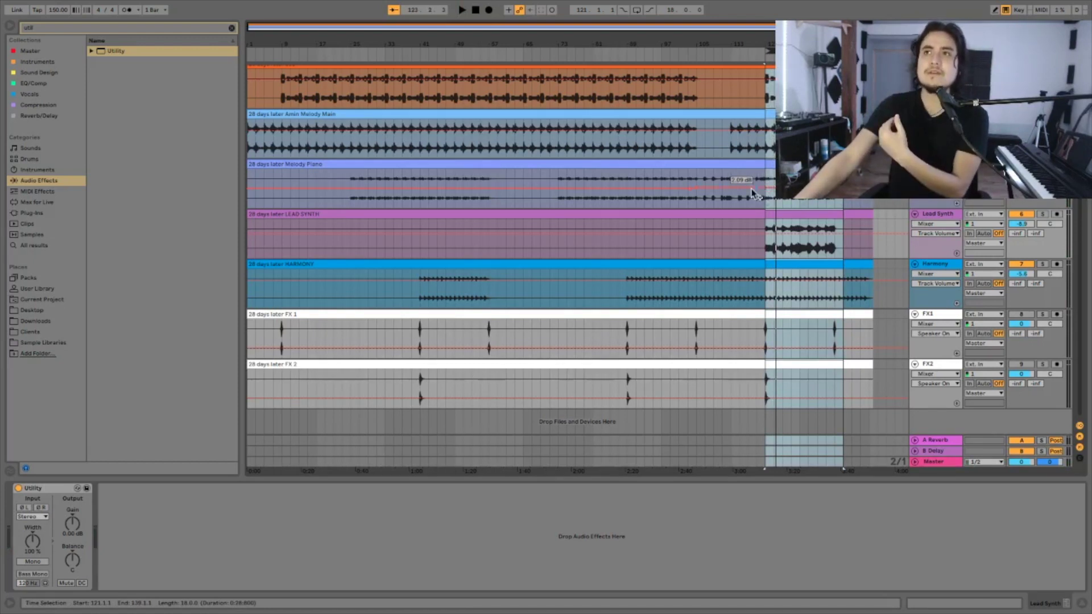
Replay the Melody Piano gain automation section, then lower Lead Synth volume to -10.2 dB
{"action": "left_click", "coordinate": [755, 193]}
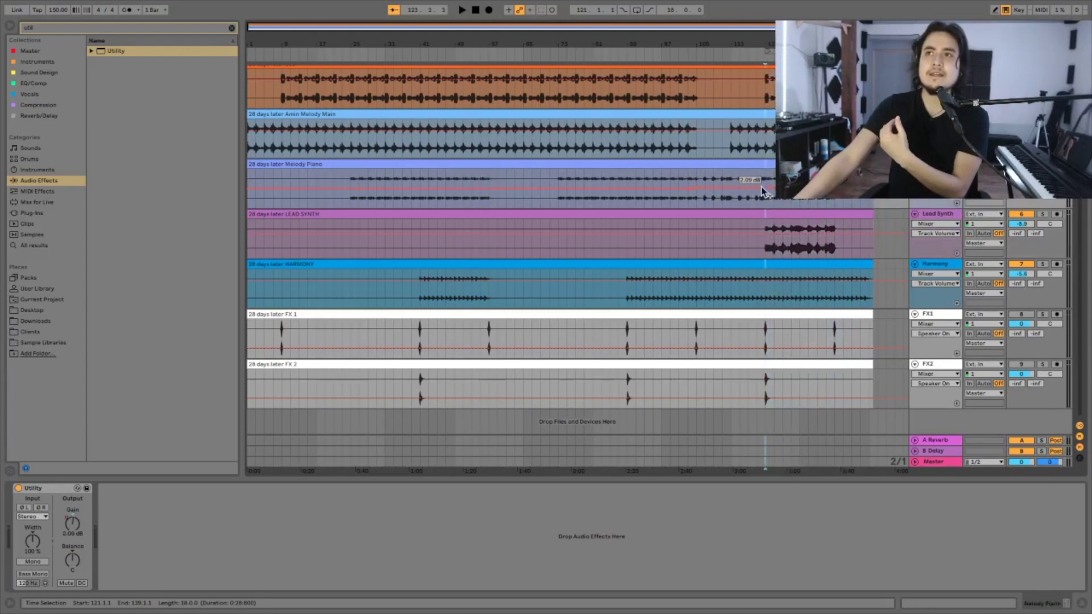
{"action": "left_click", "coordinate": [766, 189]}
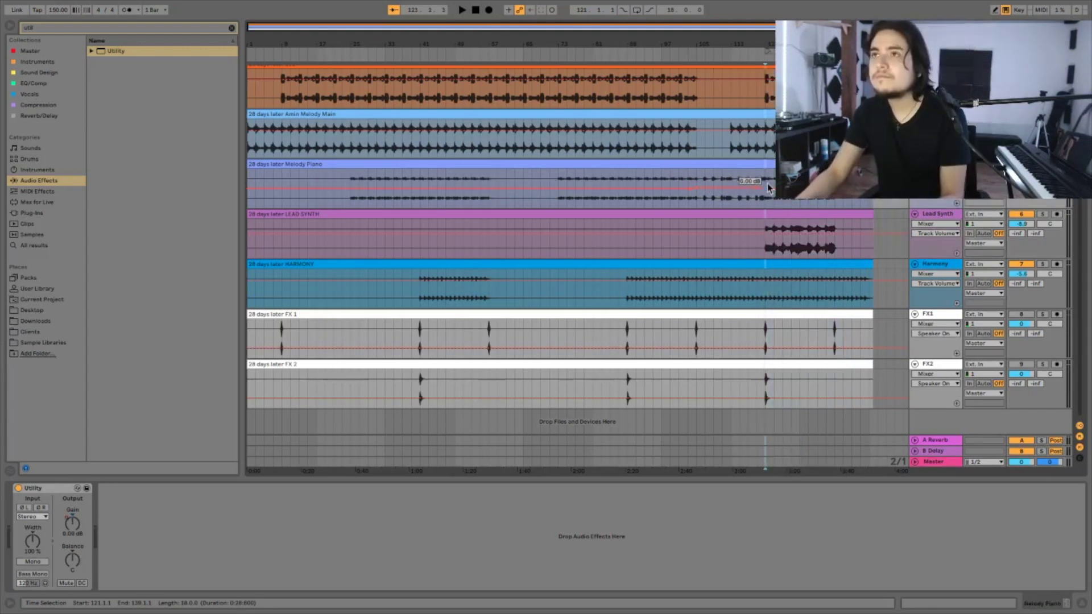
{"action": "key", "text": "space"}
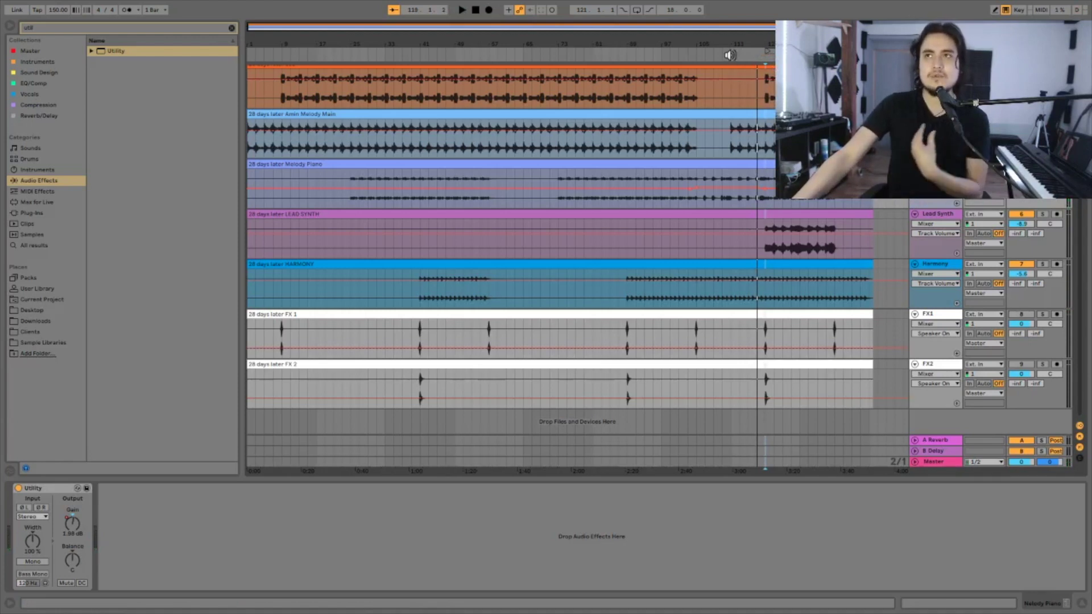
{"action": "left_click", "coordinate": [729, 55]}
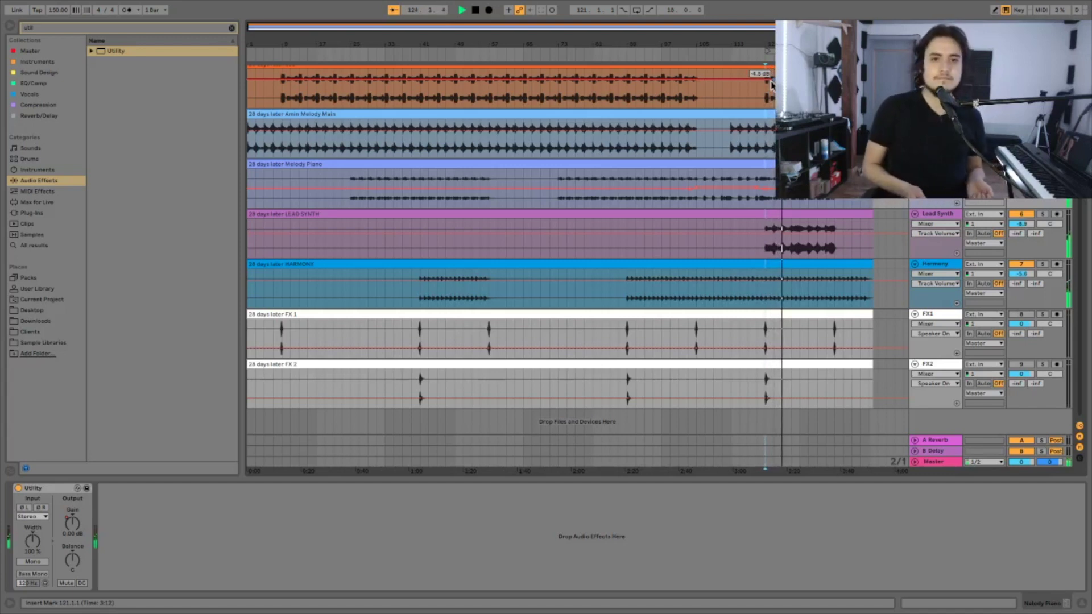
{"action": "key", "text": "space"}
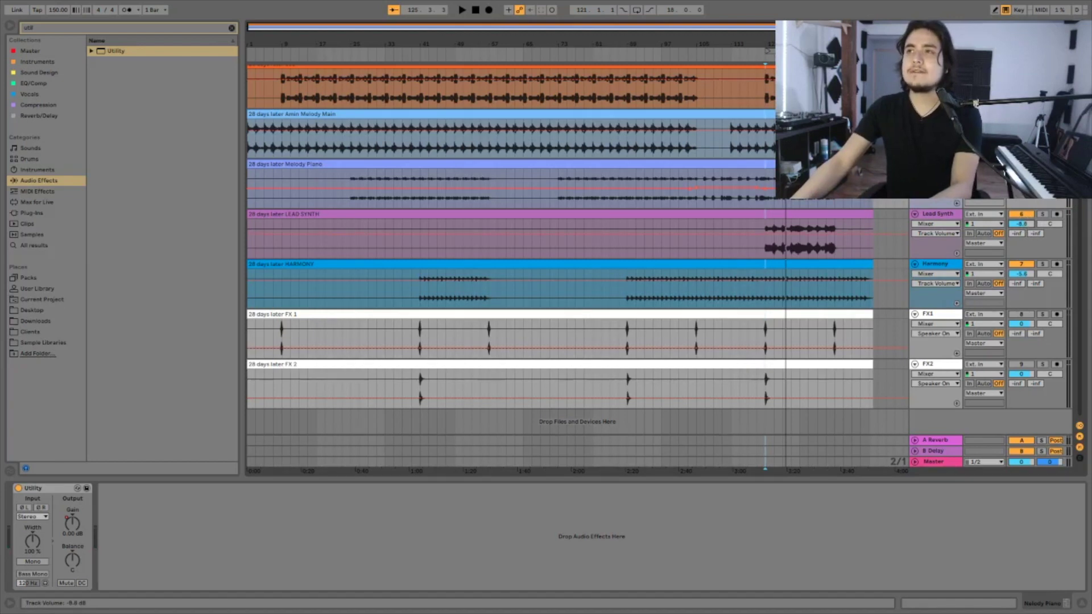
{"action": "left_click_drag", "start_coordinate": [1021, 223], "coordinate": [1021, 231]}
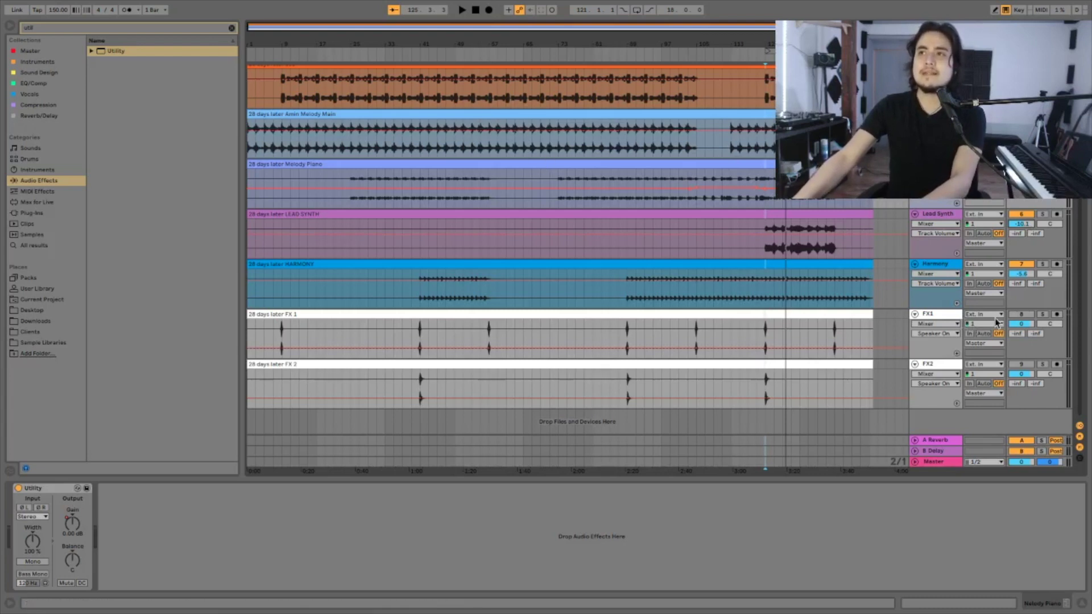
Select FX1 and FX2 and group them into a new FX group track
{"action": "key", "text": "0"}
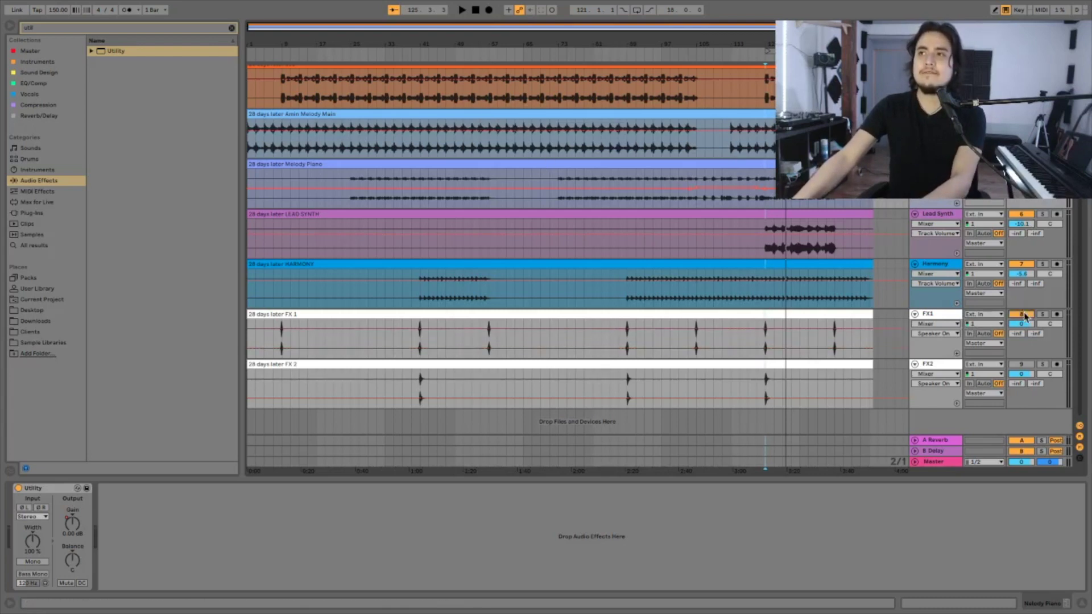
{"action": "left_click", "coordinate": [948, 317]}
{"action": "left_click", "coordinate": [934, 366], "text": "shift"}
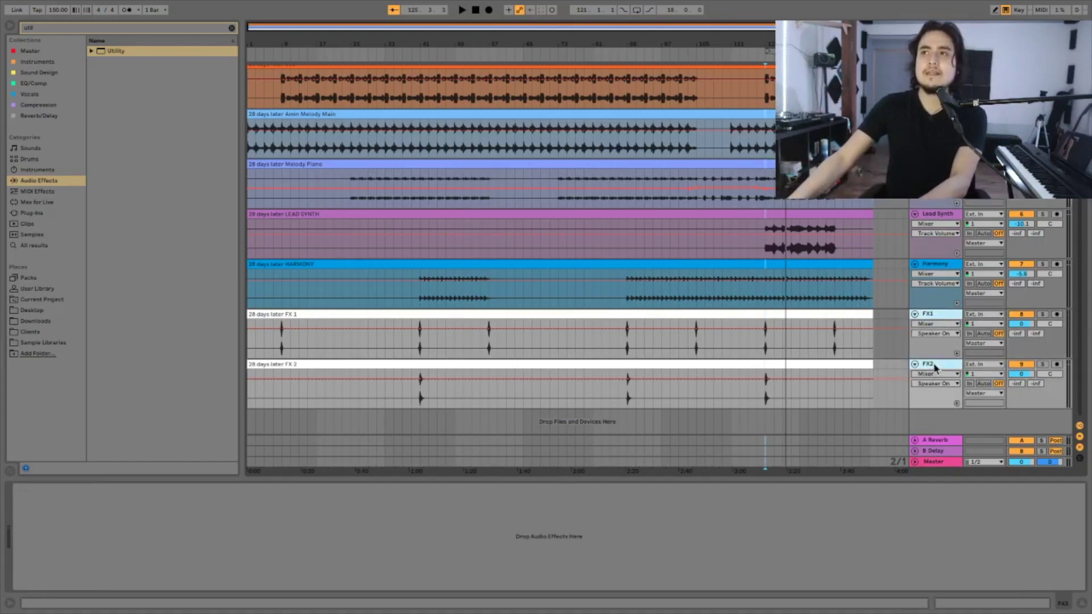
{"action": "right_click", "coordinate": [934, 367]}
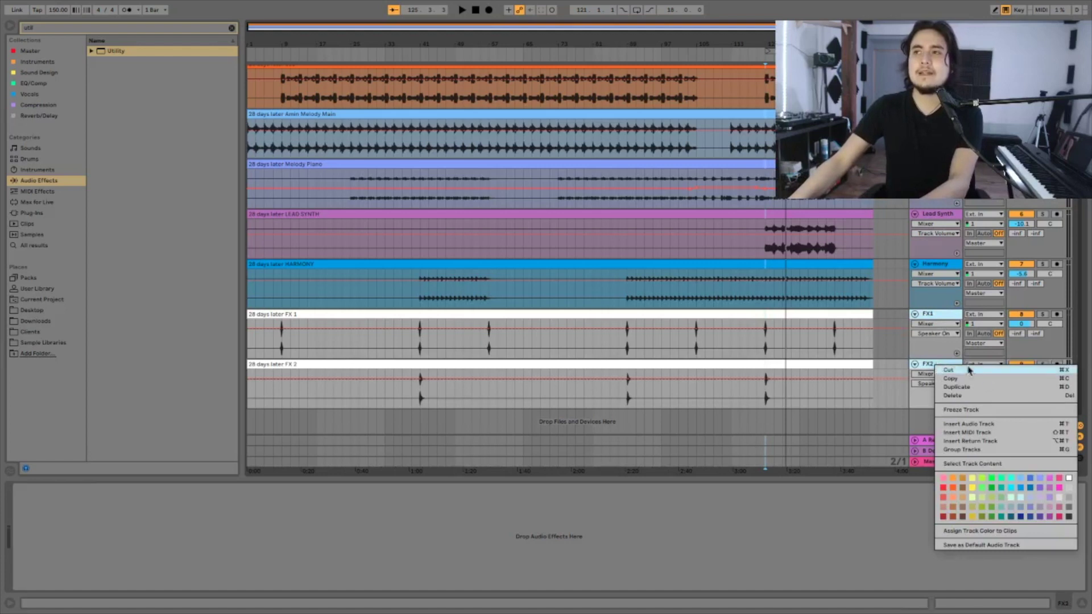
{"action": "left_click", "coordinate": [967, 449]}
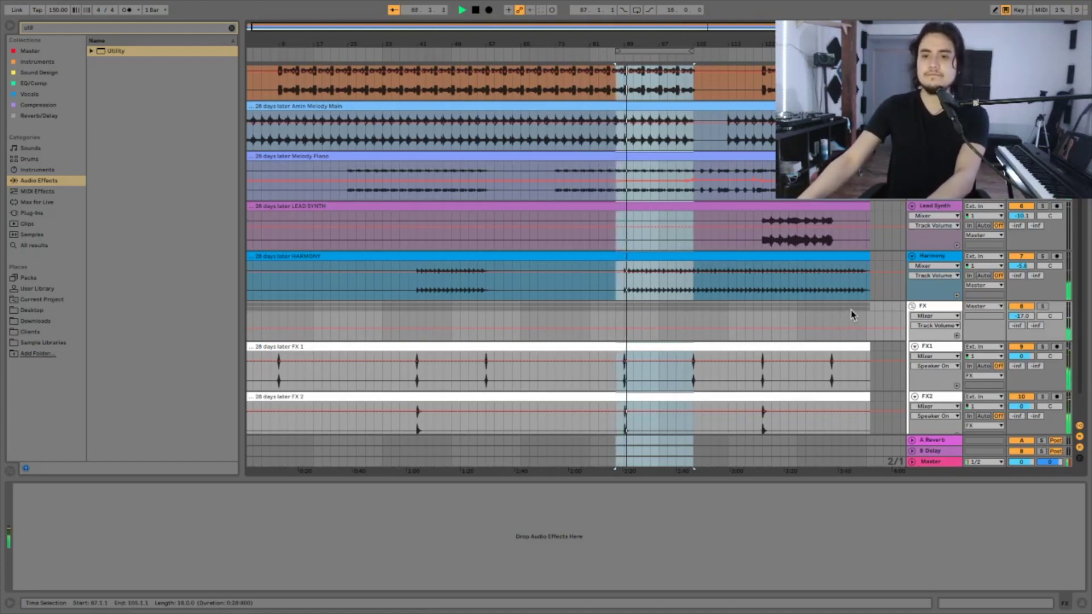
{"action": "key", "text": "space"}
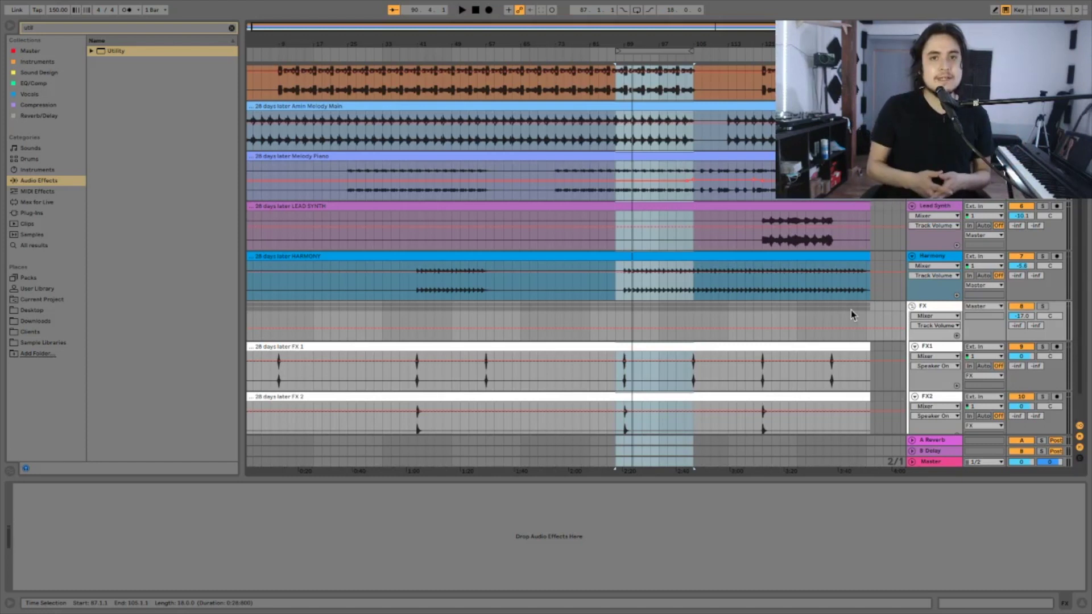
{"action": "key", "text": "space"}
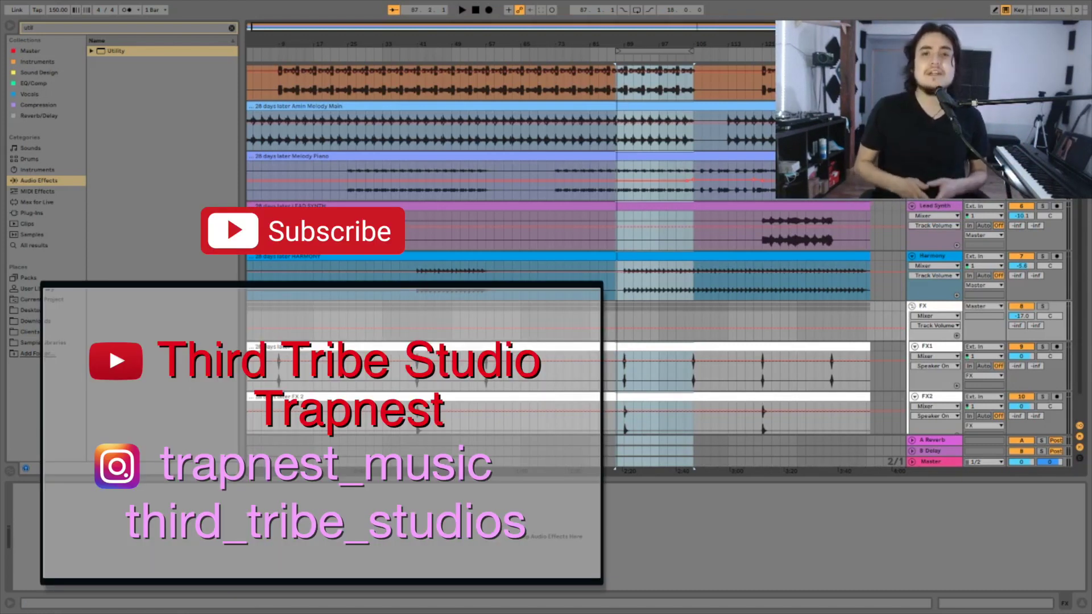